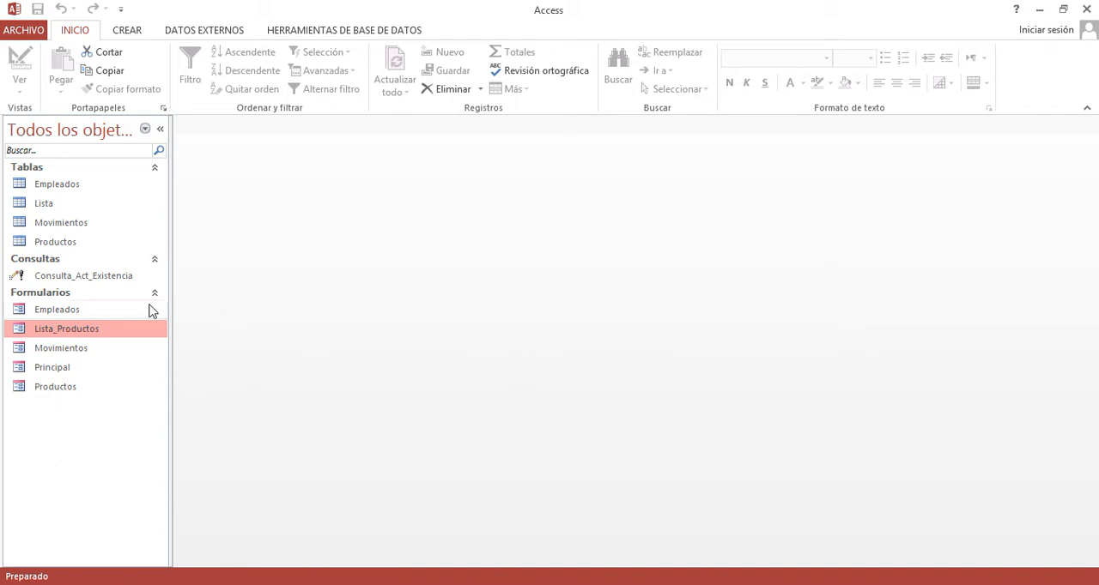
- Open the Movimientos table and expand movements 1 to 5 to review their product lists
double_click(64, 228)
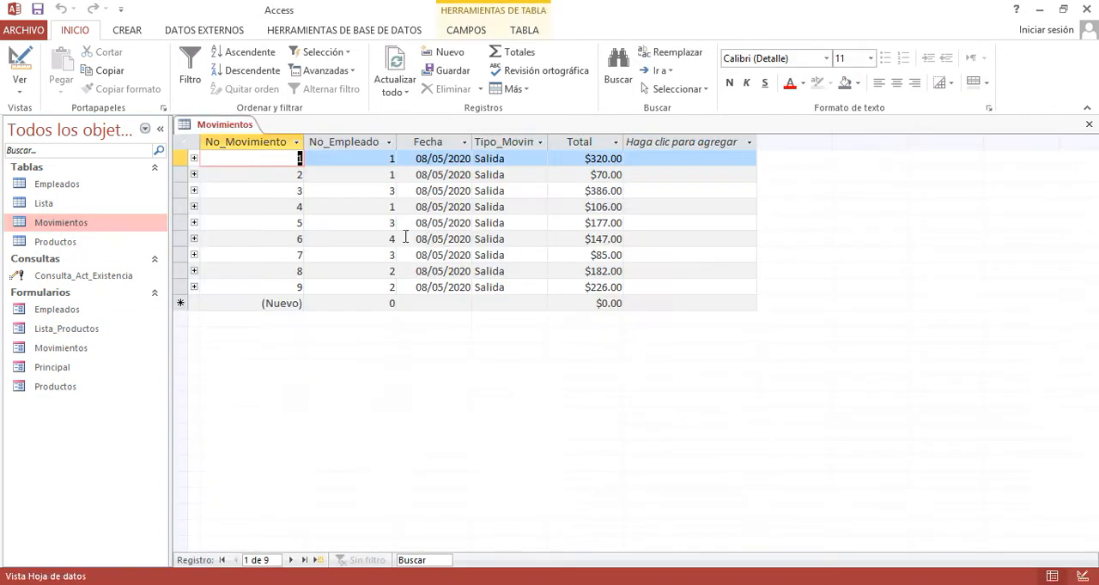
click(194, 158)
click(194, 257)
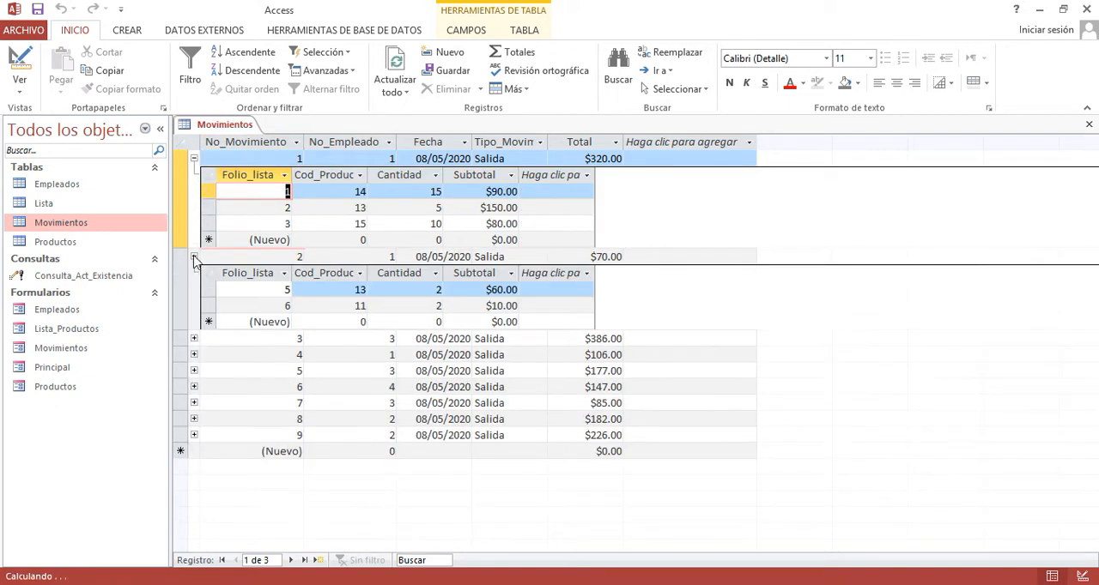
click(194, 340)
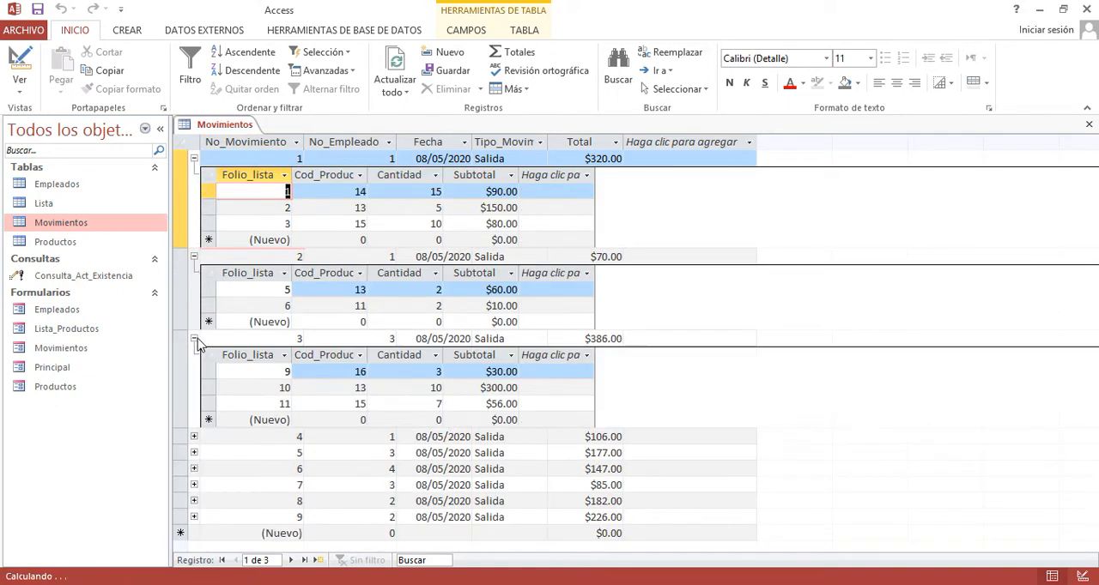
click(194, 437)
click(194, 534)
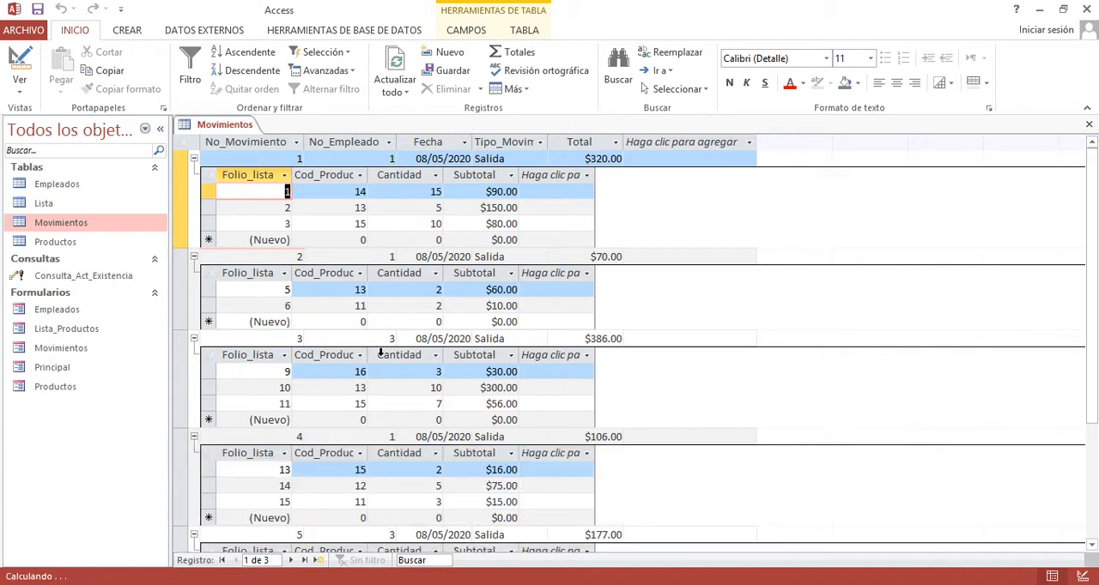
click(510, 364)
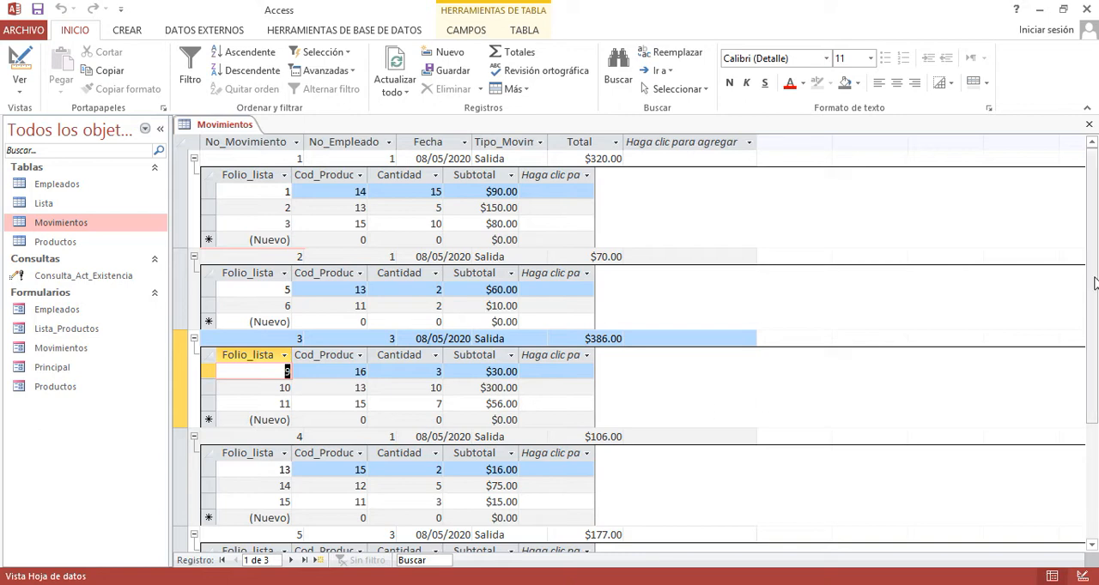
drag(1094, 277, 1061, 286)
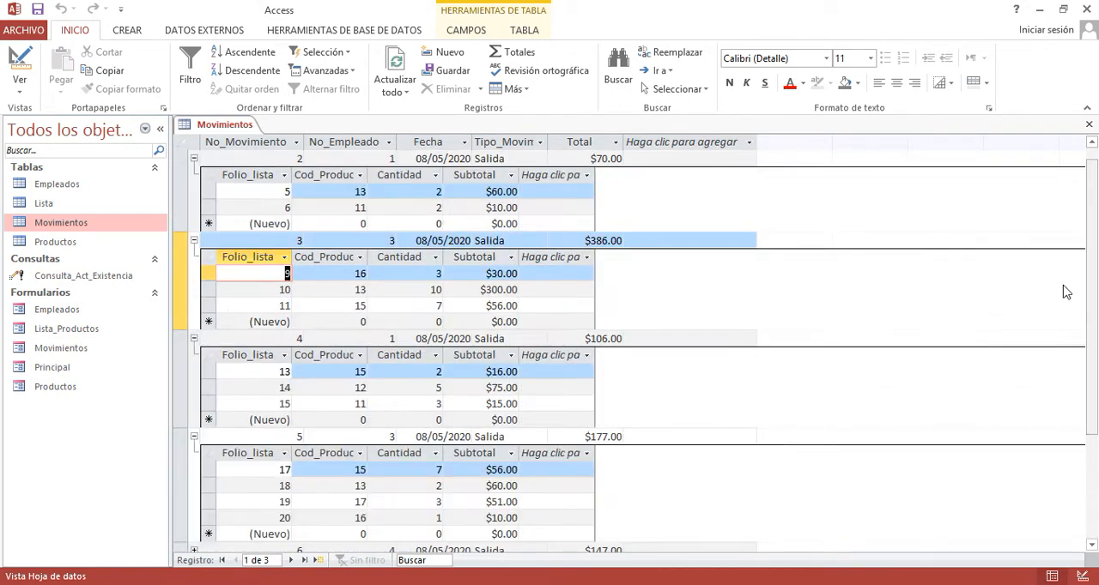
- Collapse the expanded movement records and highlight the No_Empleado column in the Movimientos table
click(194, 159)
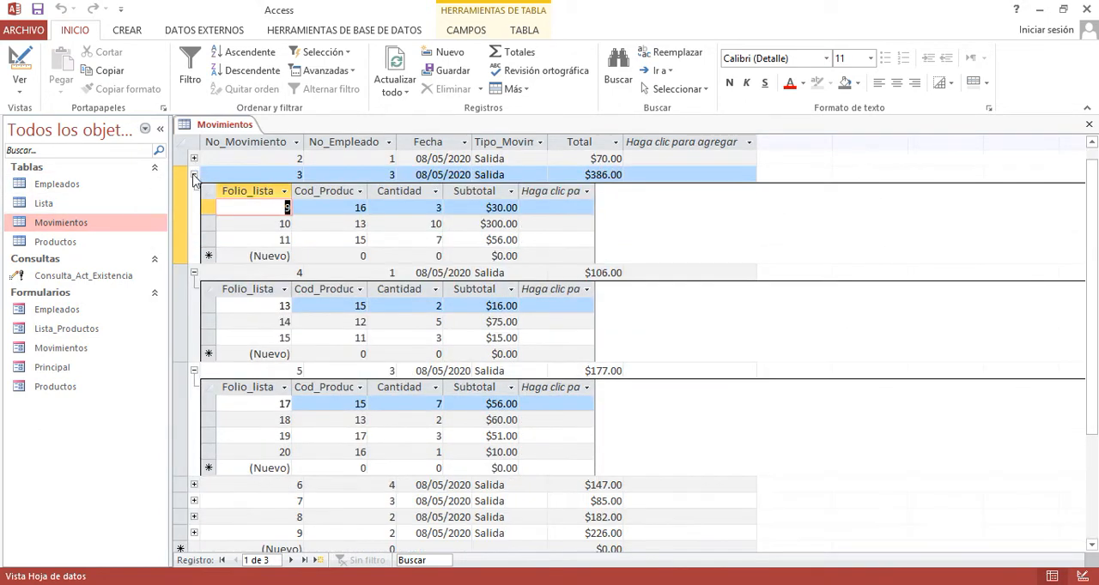
click(194, 175)
click(194, 190)
click(194, 207)
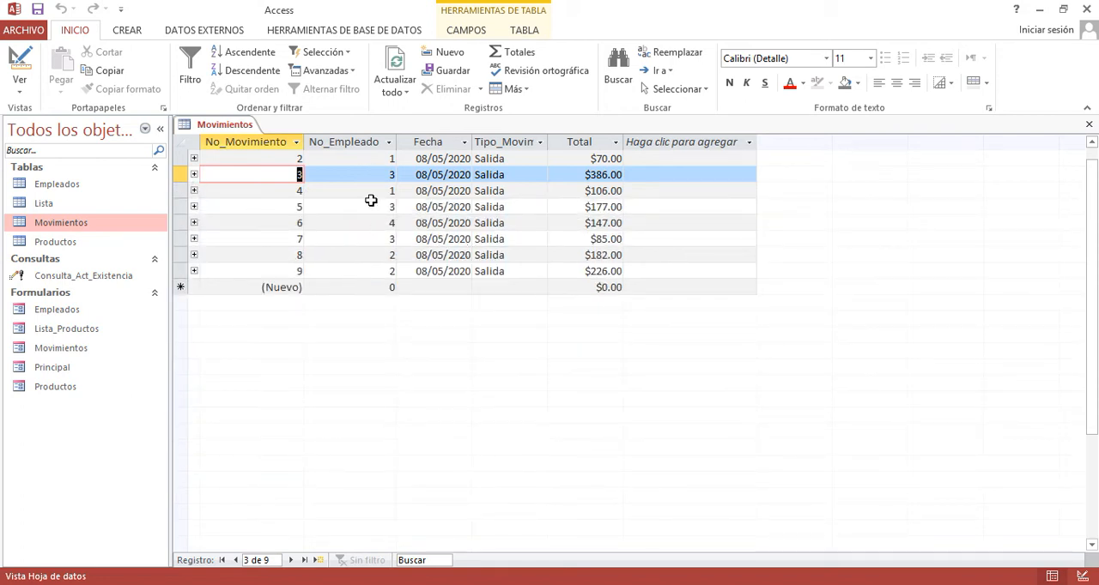
click(356, 145)
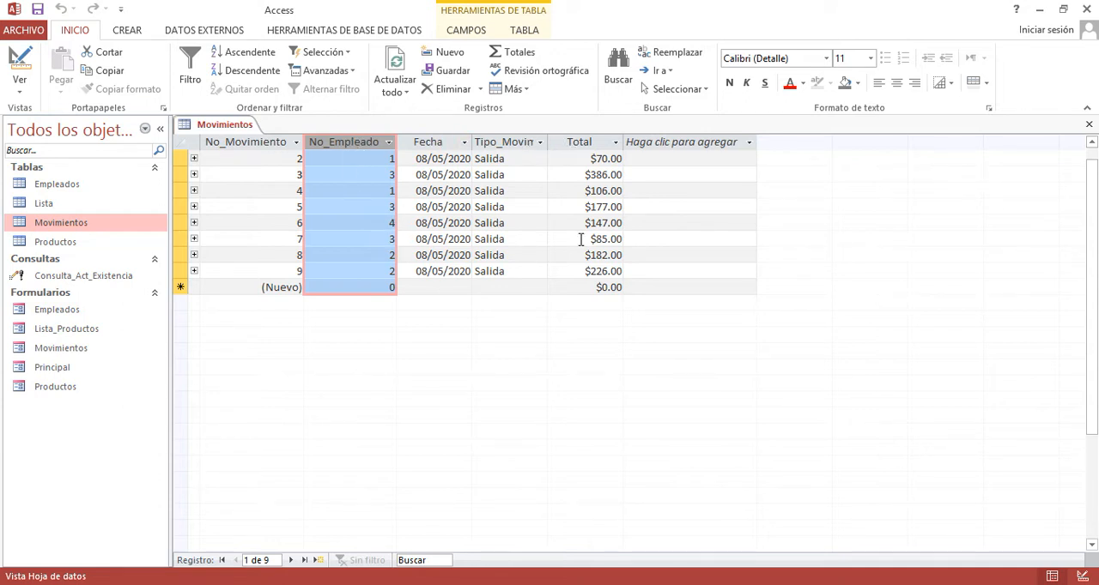
- Open the Lista table and look through its product records from first to last
double_click(68, 205)
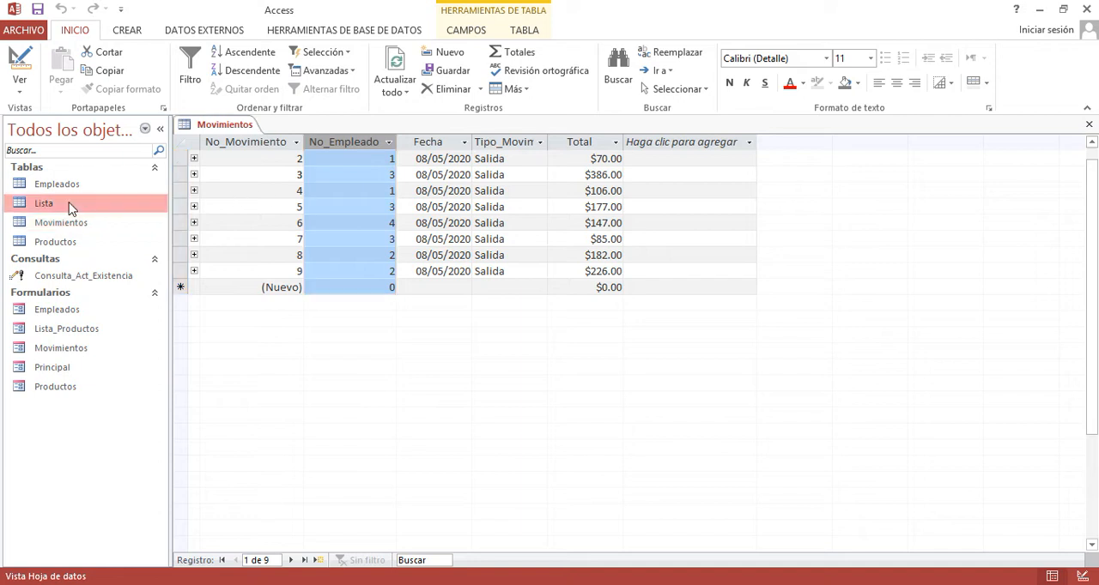
scroll(413, 249, down, 3)
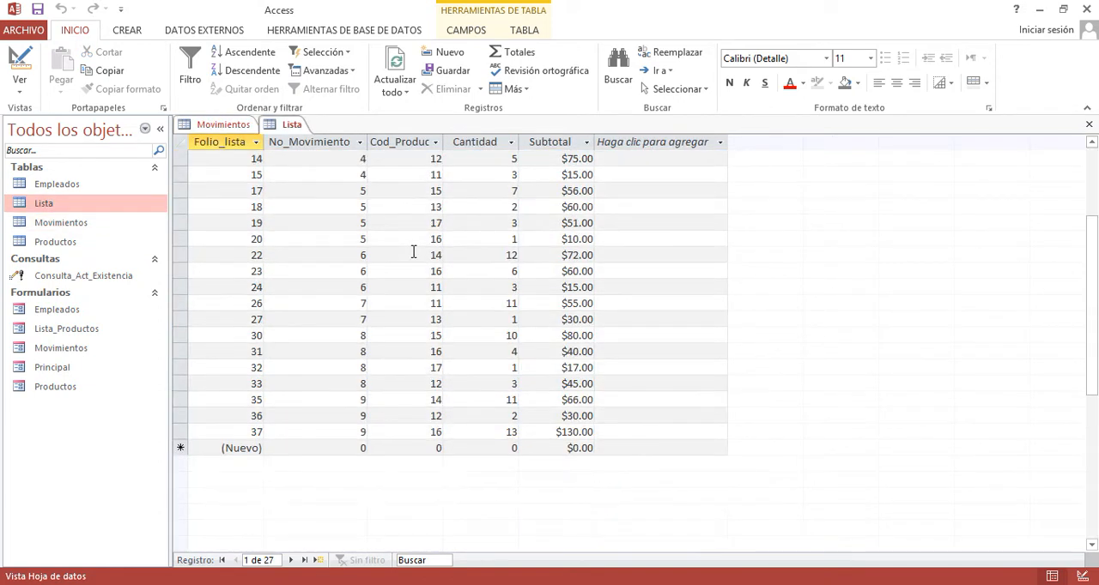
scroll(413, 251, up, 1)
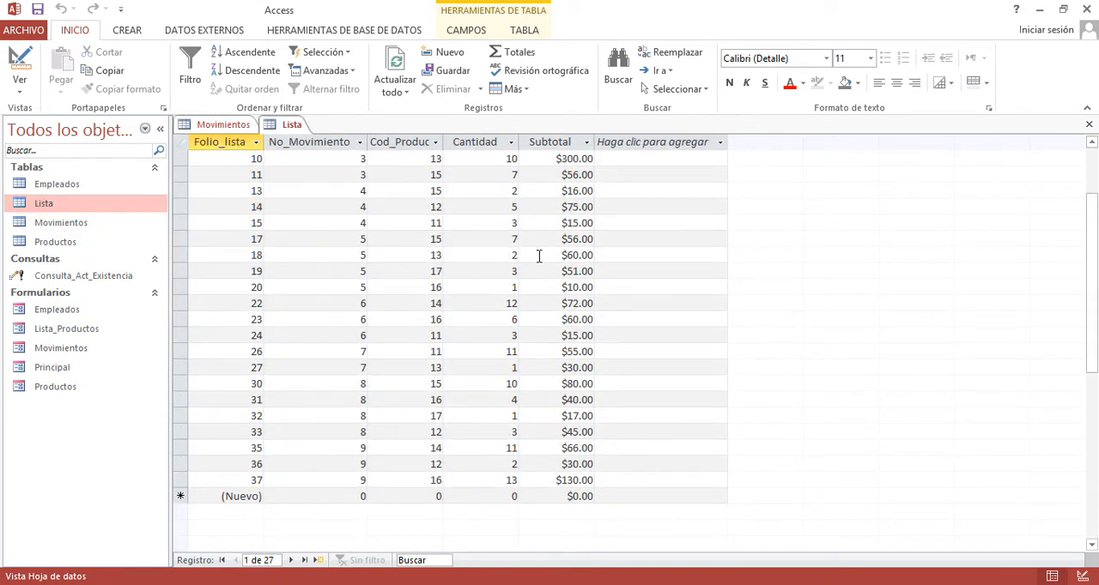
scroll(539, 255, up, 1)
scroll(539, 255, up, 1)
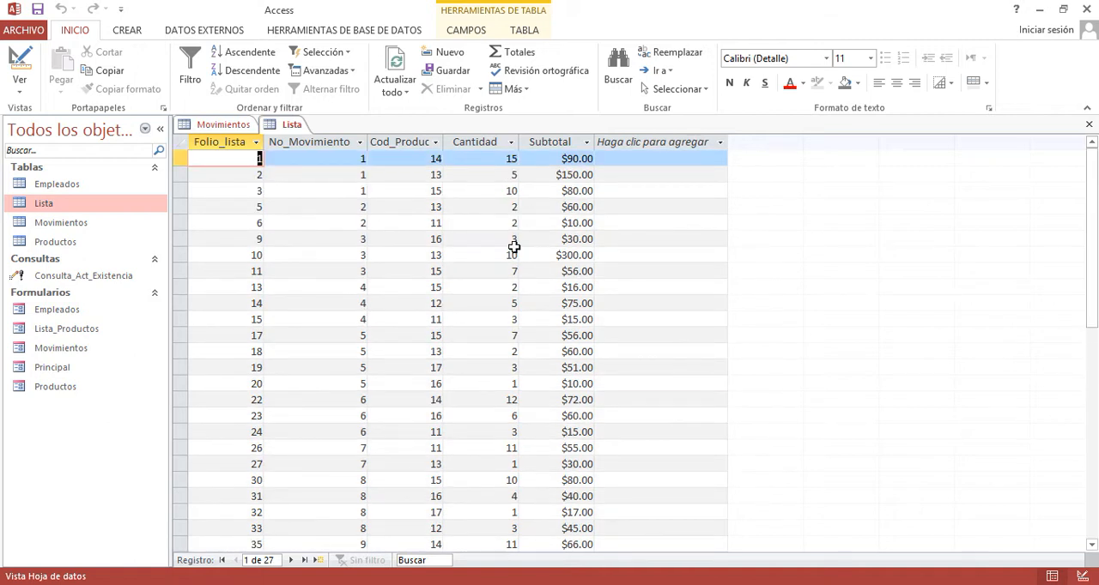
- Open the Productos table and examine the Existencia column and the Cantidad and Subtotal records of product 13
double_click(73, 246)
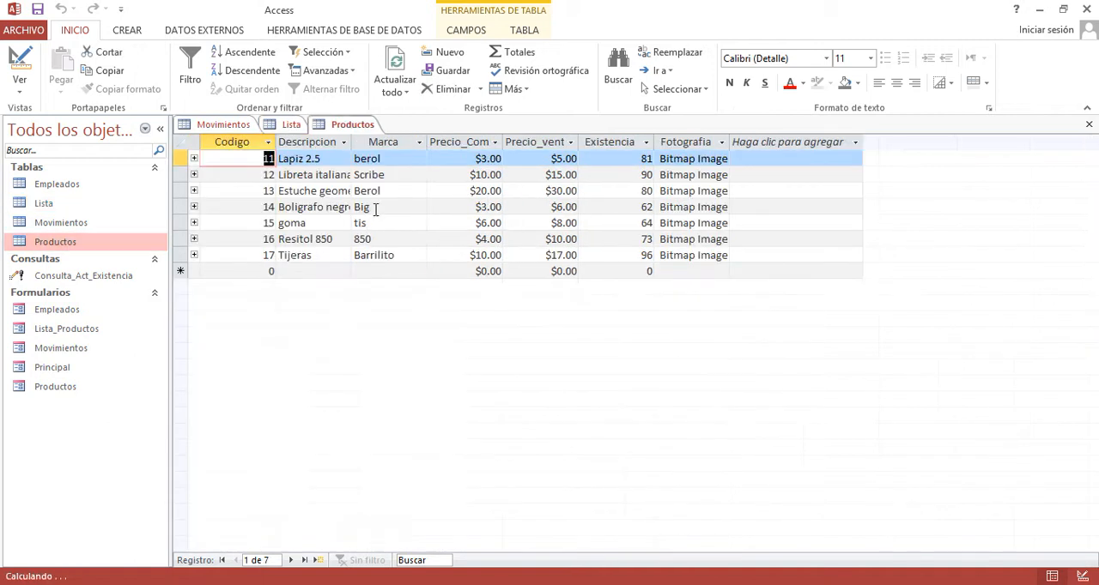
click(615, 142)
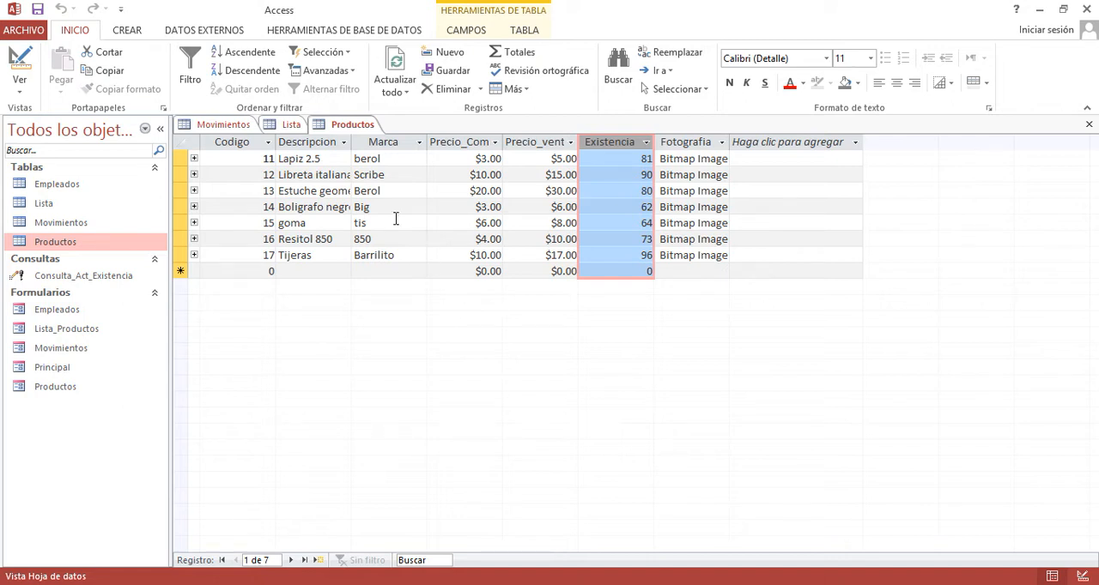
click(194, 190)
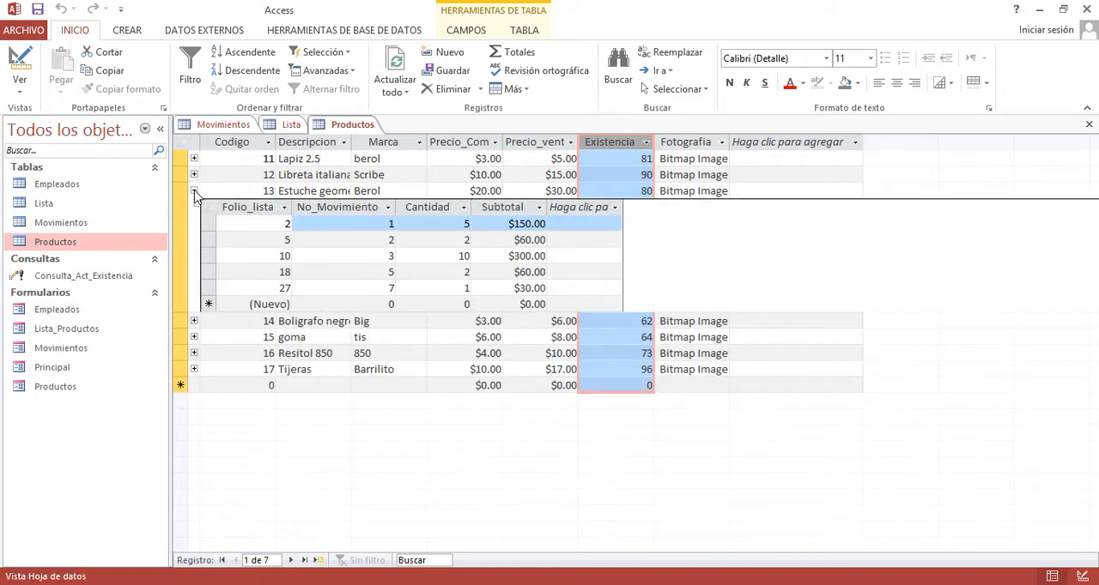
click(194, 191)
click(194, 191)
drag(208, 223, 210, 279)
click(436, 203)
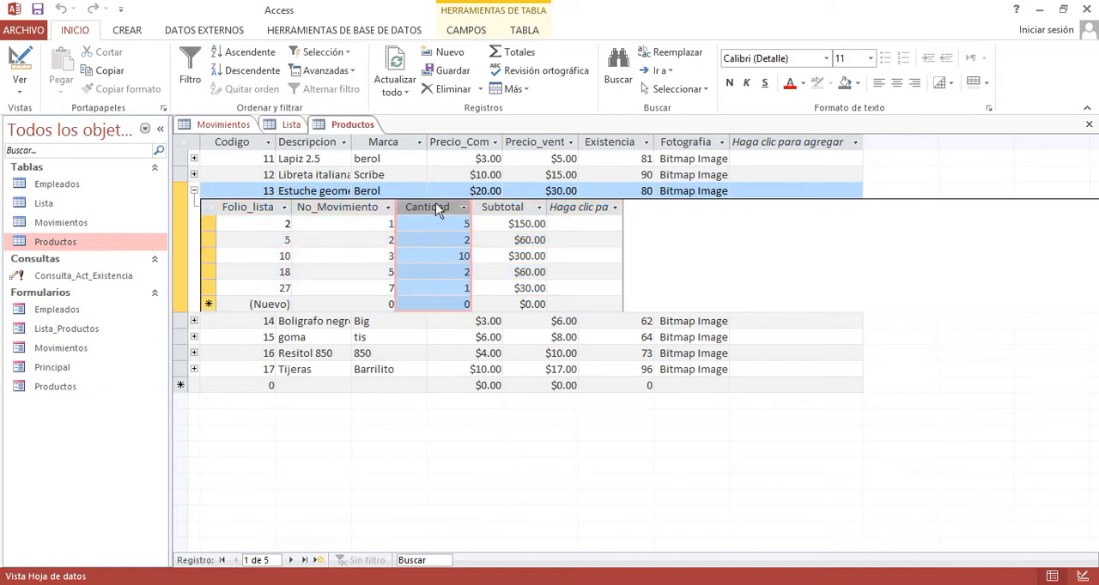
click(519, 206)
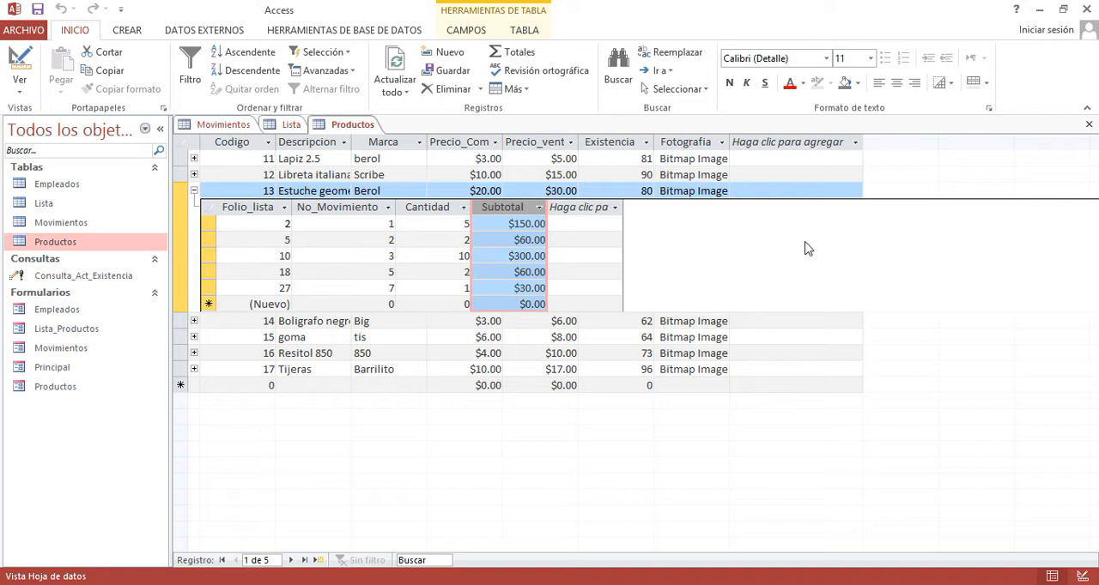
click(194, 191)
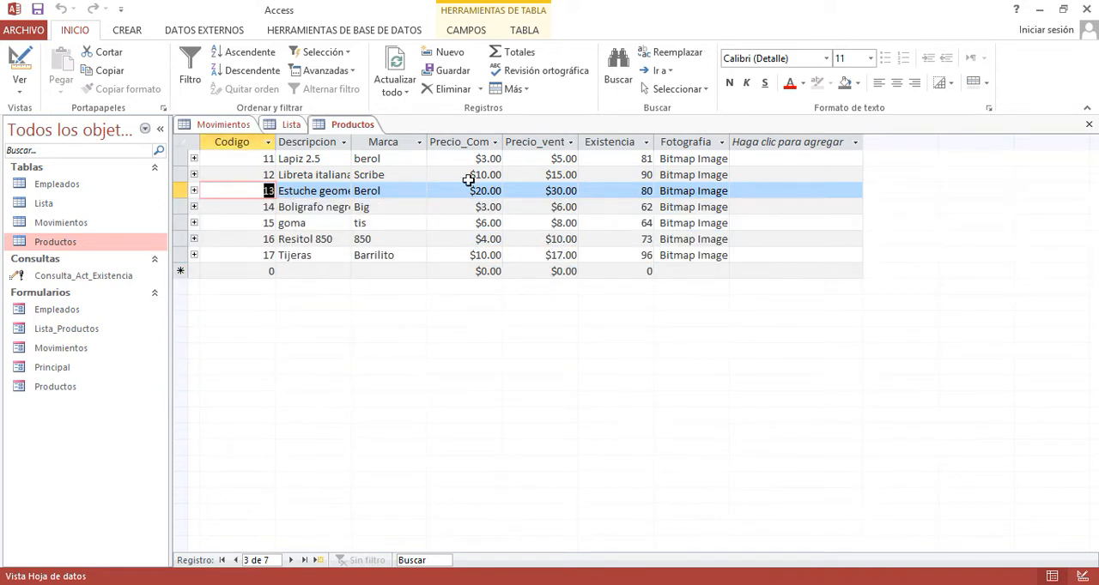
- Close the open Productos, Lista and Movimientos tables
click(1088, 125)
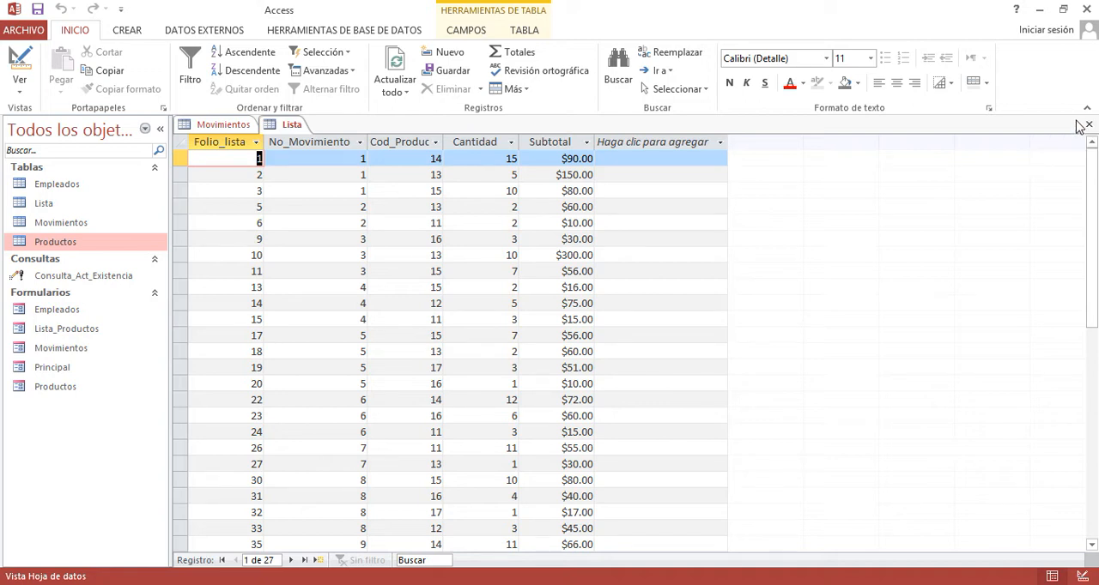
click(1088, 125)
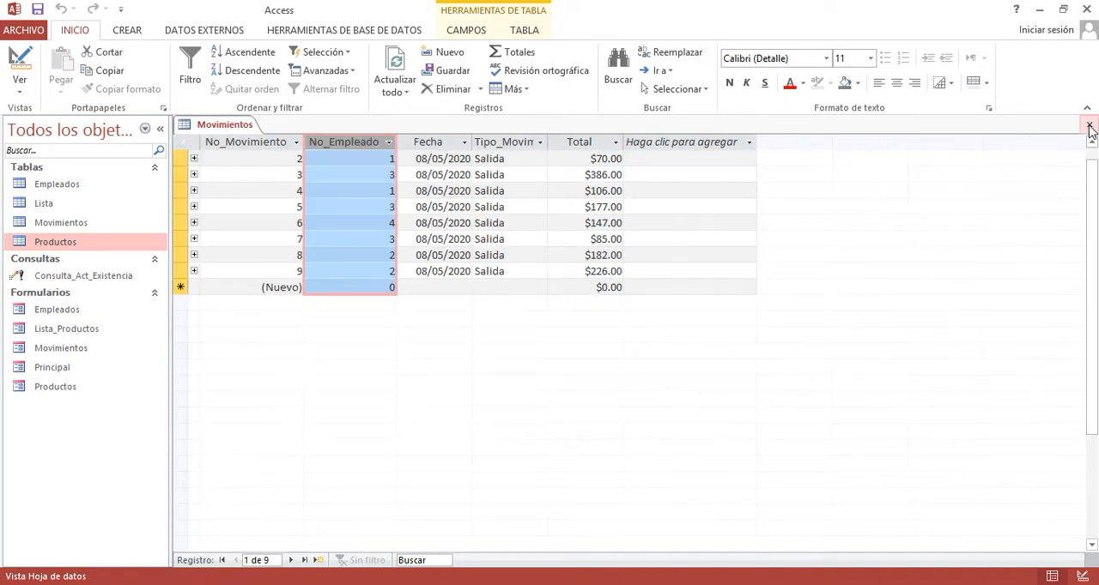
click(1089, 126)
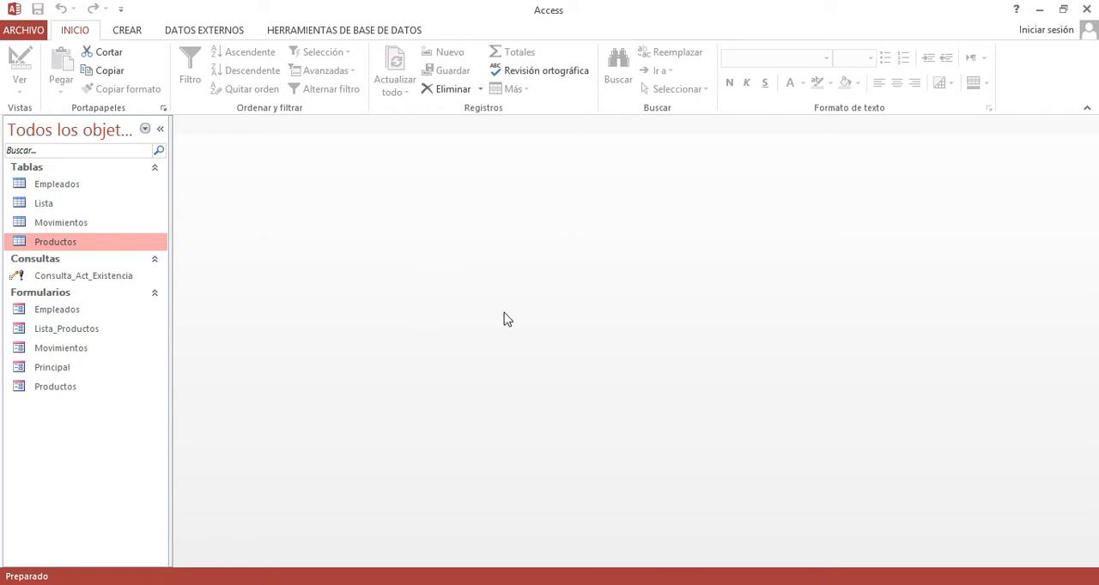
click(128, 31)
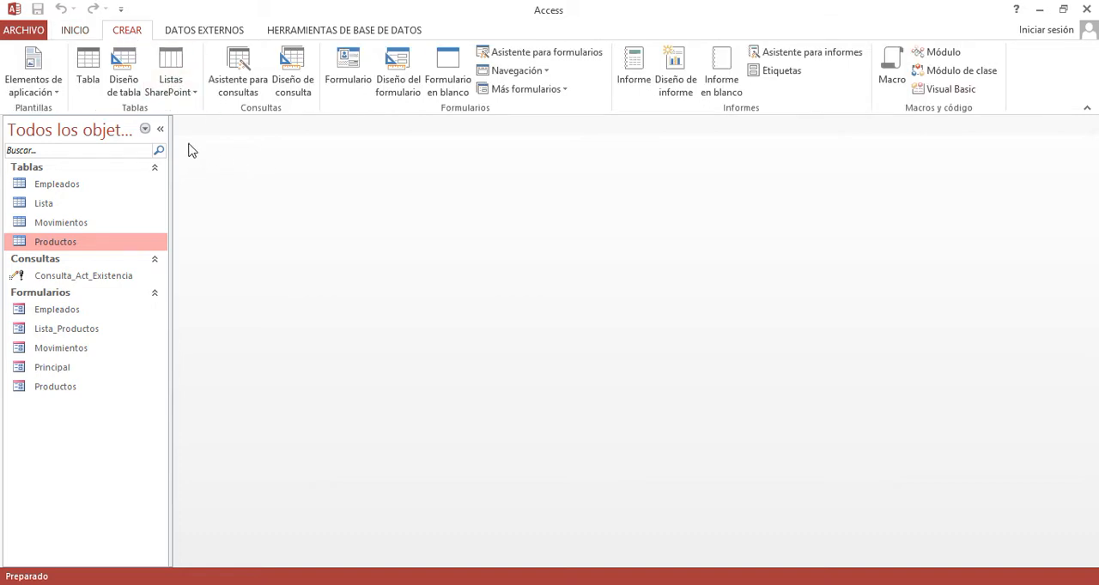
click(124, 81)
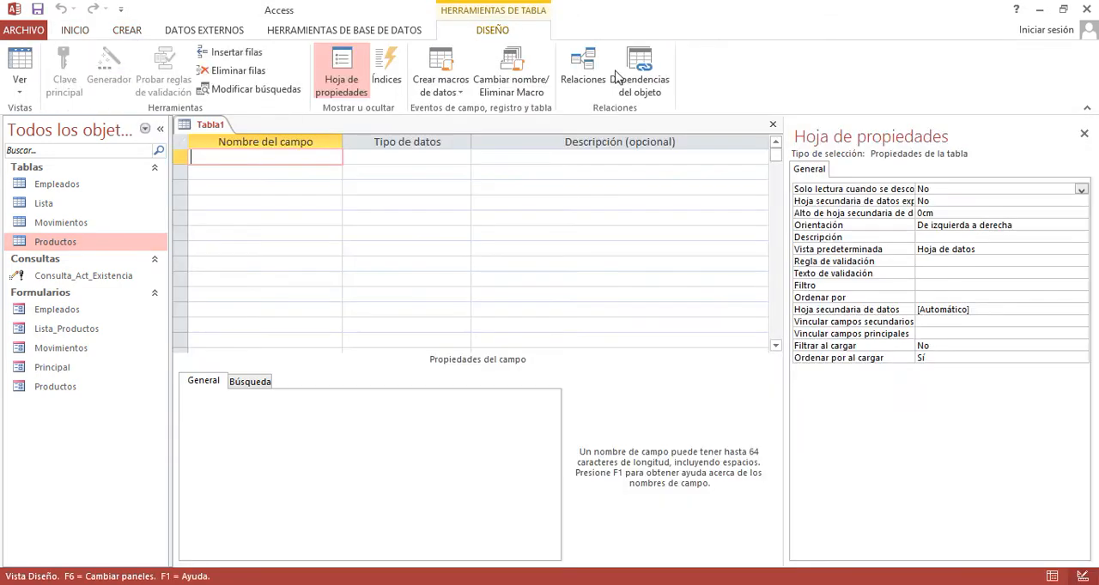
click(771, 127)
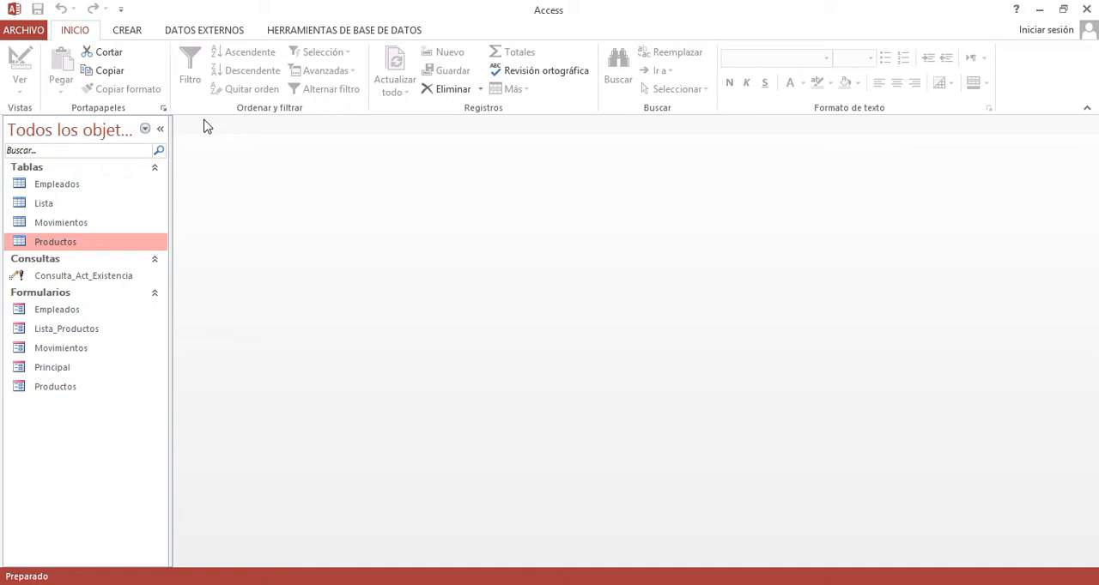
- Create a new query in design view with the Empleados and Movimientos tables as its sources
click(127, 31)
click(285, 83)
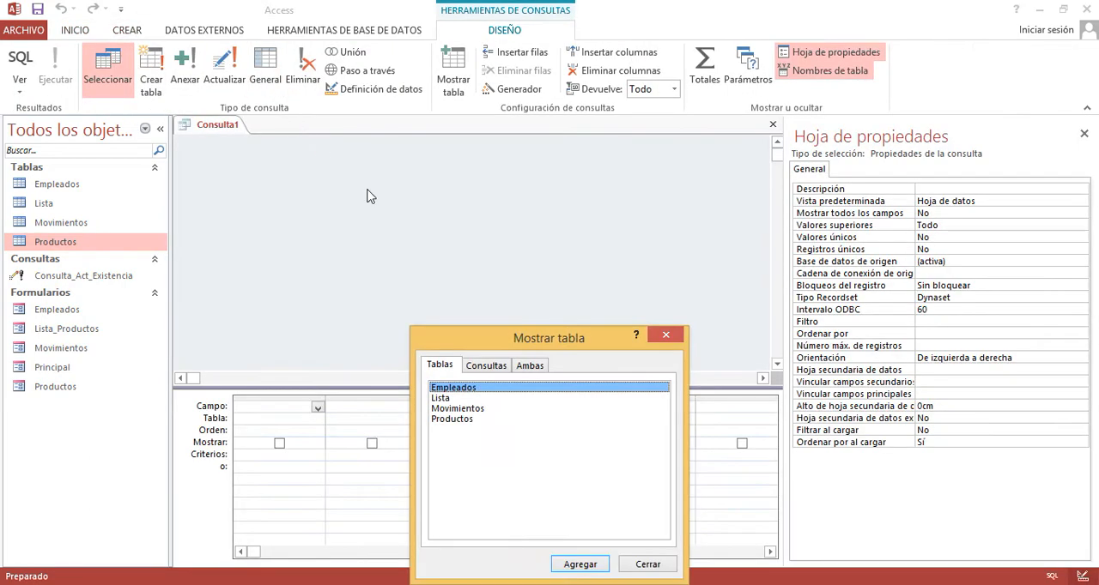
drag(568, 343, 605, 165)
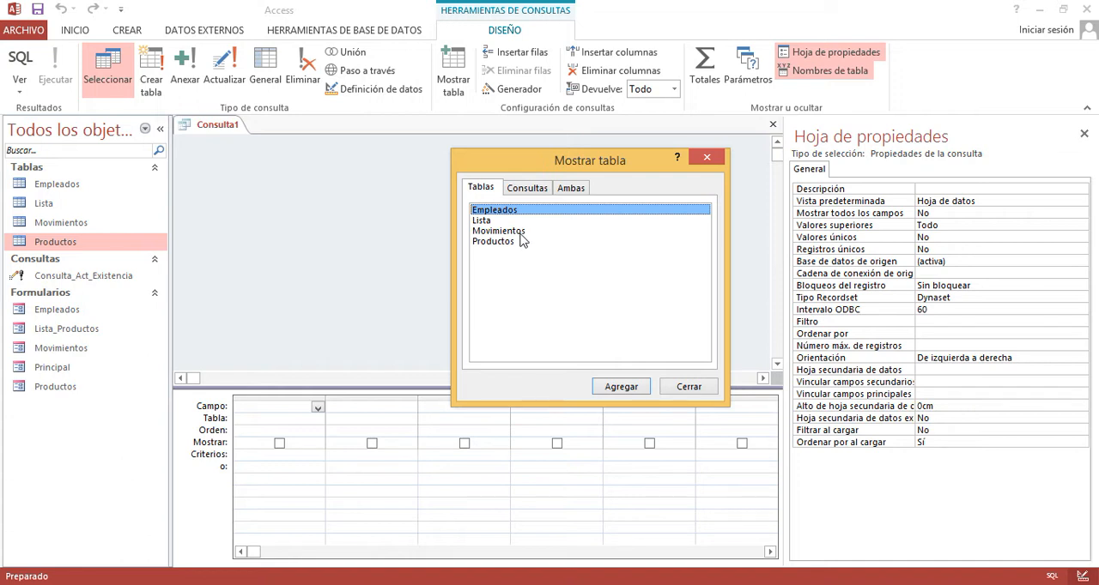
click(607, 386)
click(511, 231)
click(611, 386)
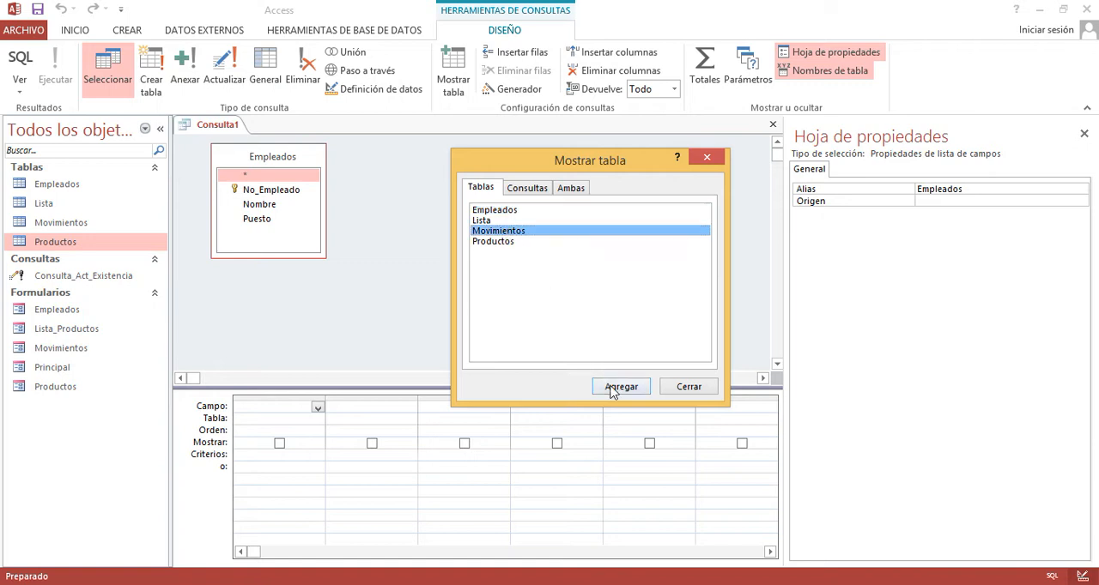
click(687, 388)
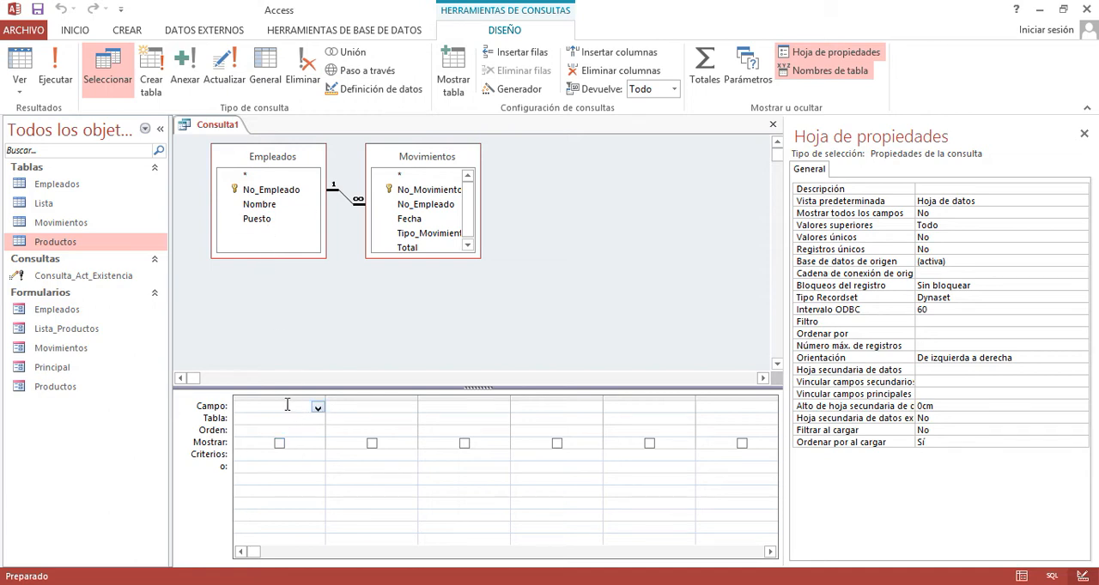
- Add the No_Empleado, Nombre and Puesto fields from Empleados to the query grid
double_click(282, 196)
double_click(283, 210)
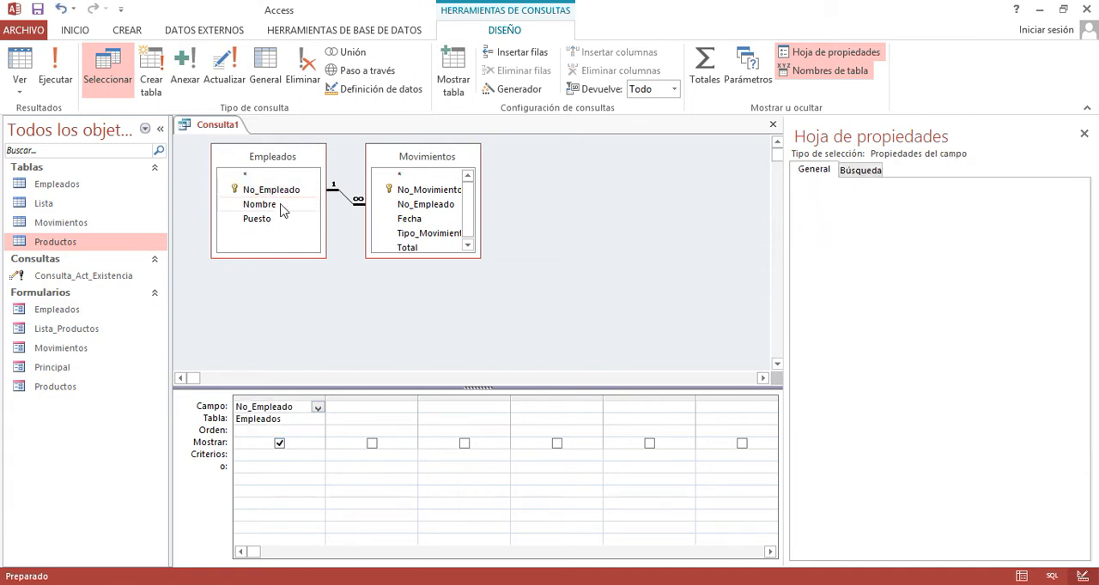
double_click(283, 220)
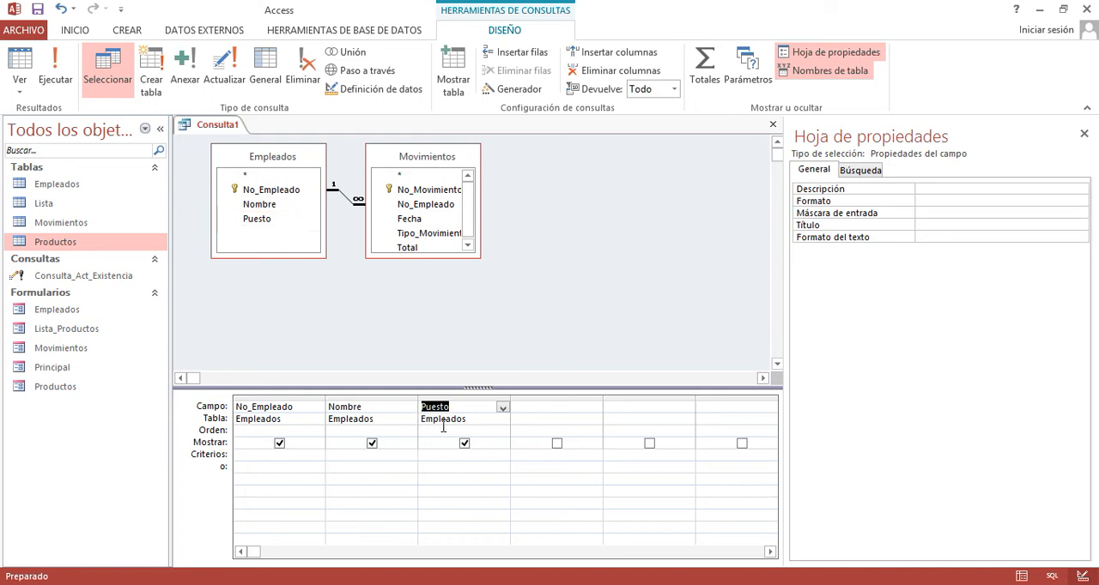
- Remove the Puesto column from the query grid and add the field again from Empleados
click(462, 398)
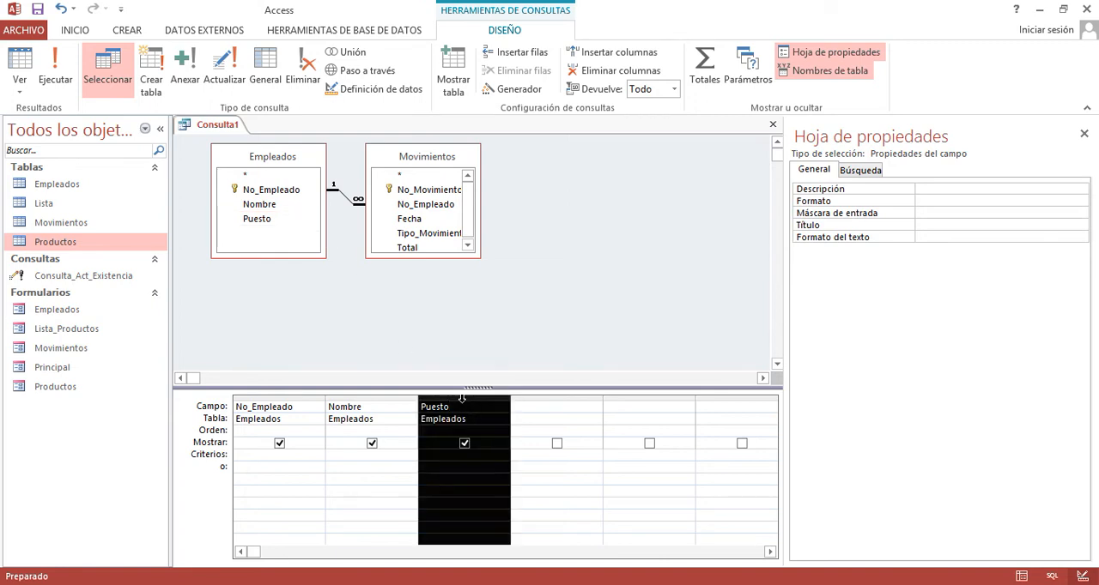
key(Delete)
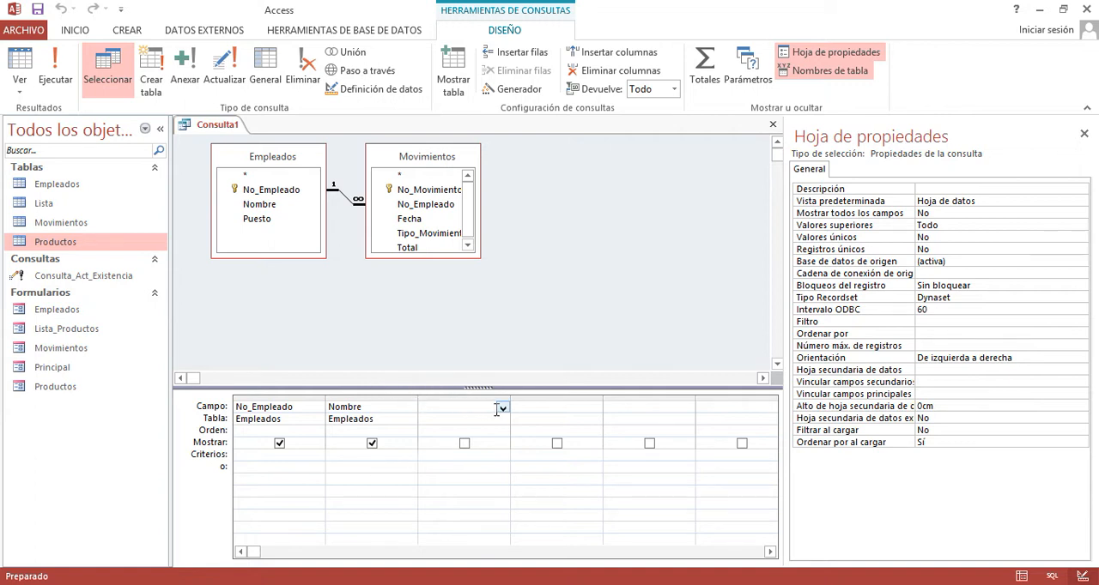
double_click(268, 225)
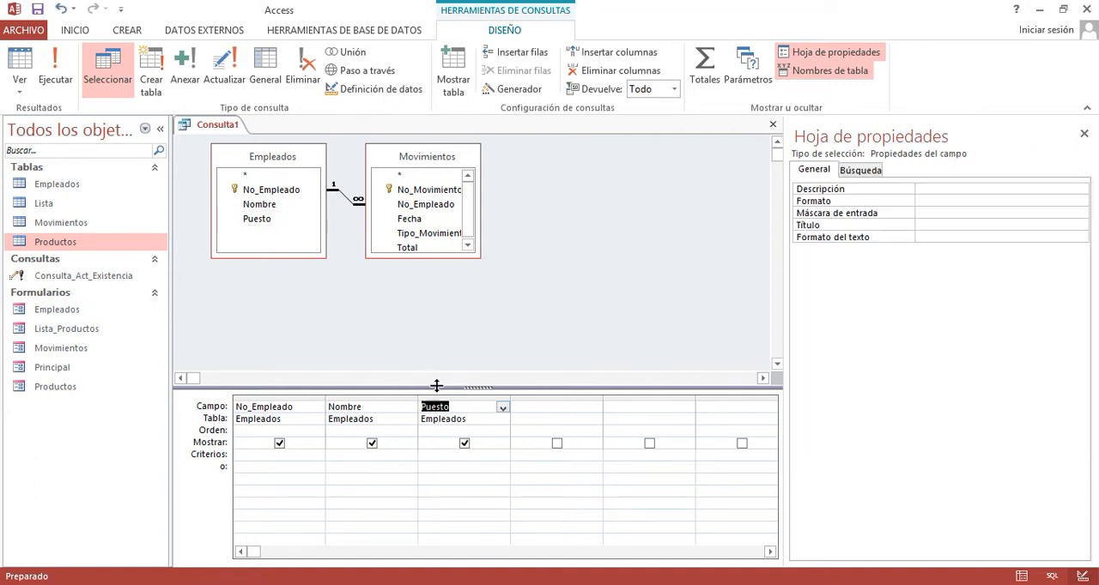
- Remove the Puesto column from the query grid and add No_Movimiento, Tipo_Movimiento and Fecha from the Movimientos table
click(464, 395)
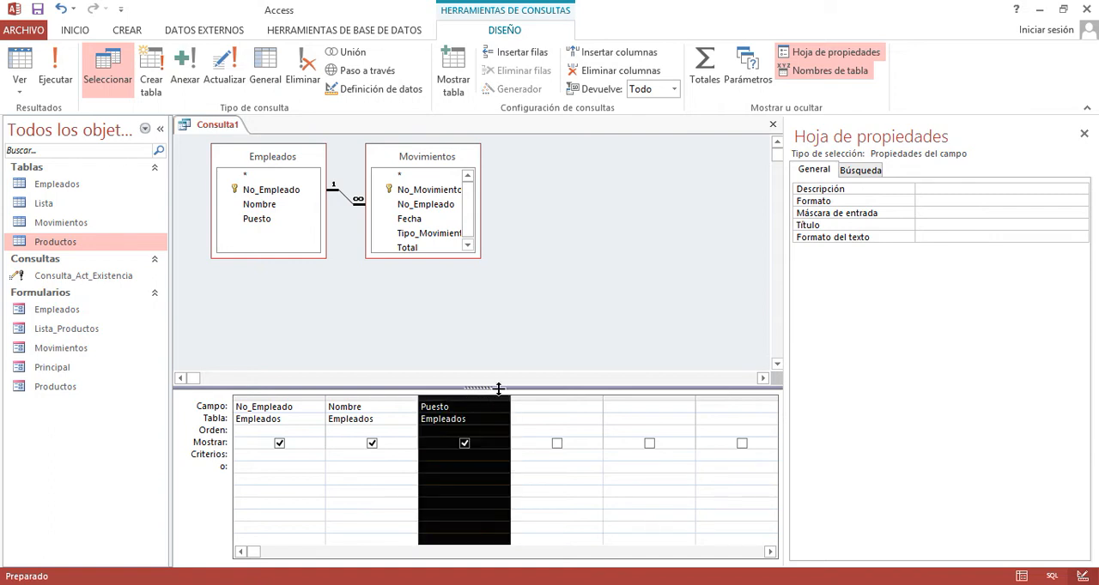
key(Delete)
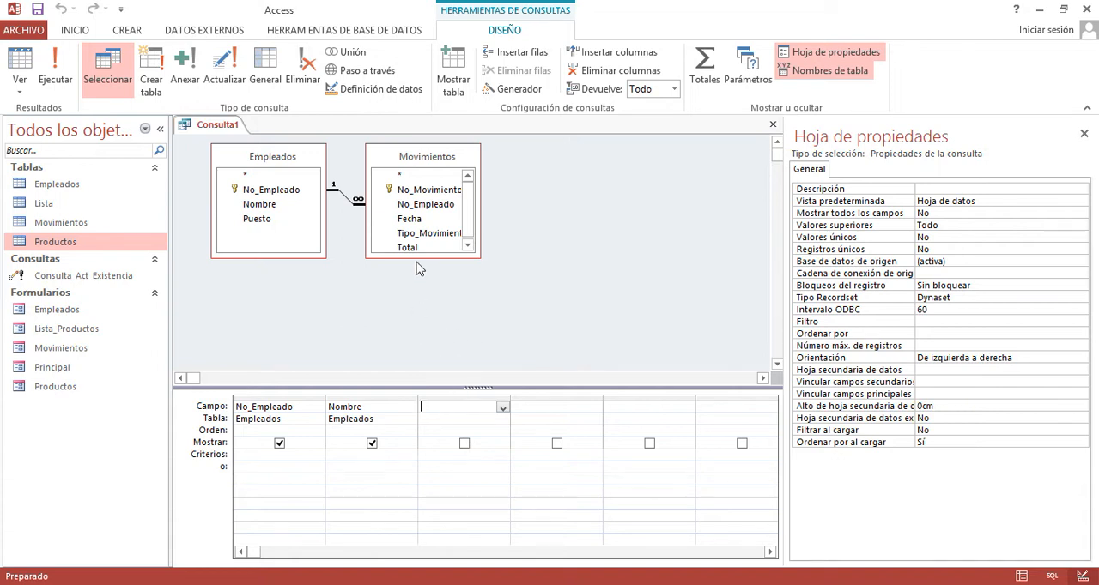
double_click(421, 191)
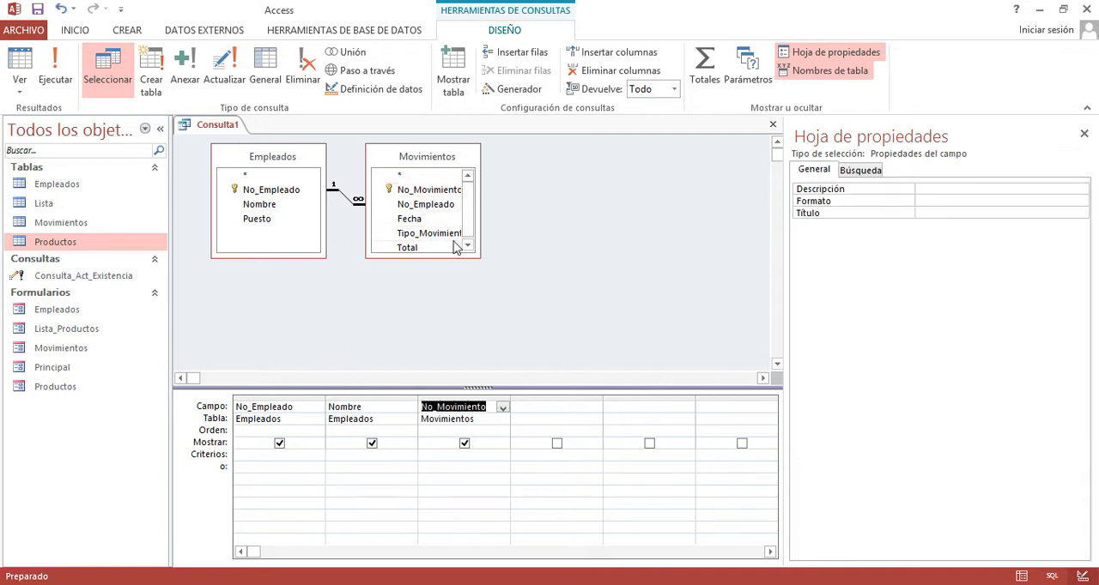
double_click(426, 233)
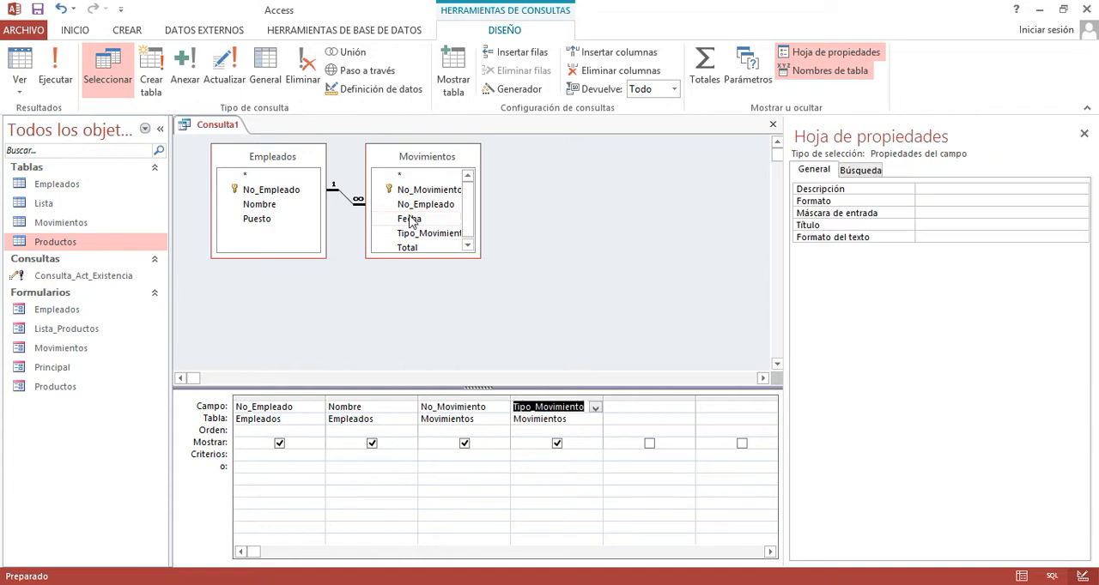
double_click(410, 220)
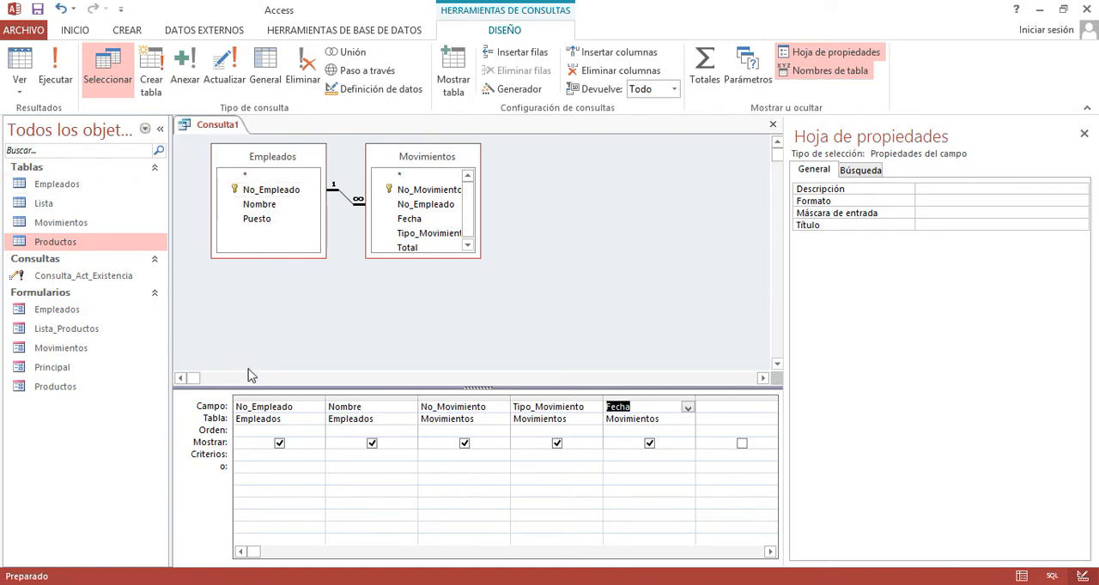
click(262, 346)
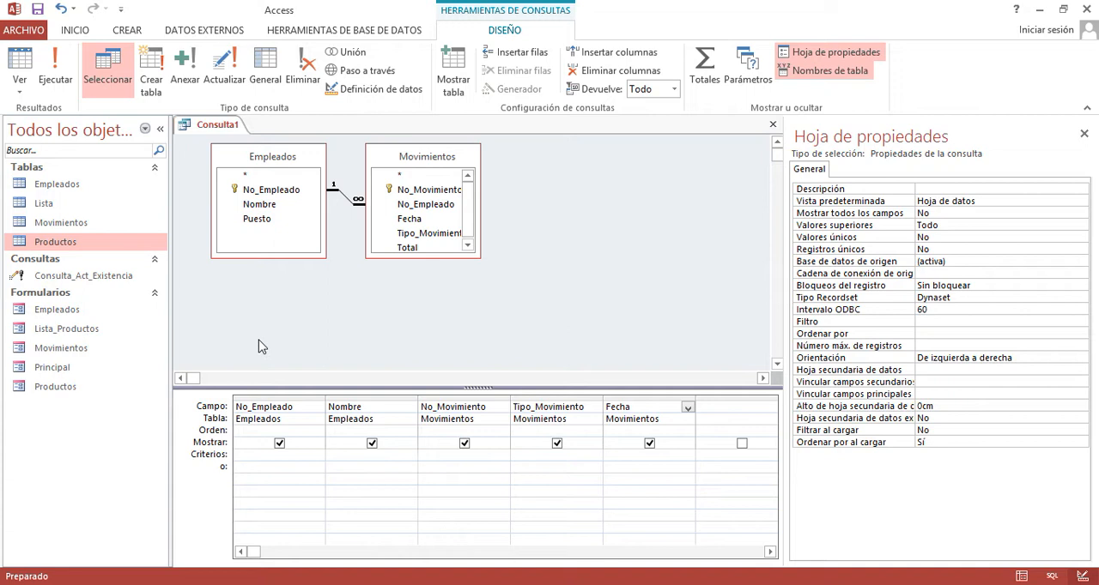
- Show the query's SQL code and examine its SELECT line and the FROM line with the INNER JOIN
click(19, 90)
click(19, 86)
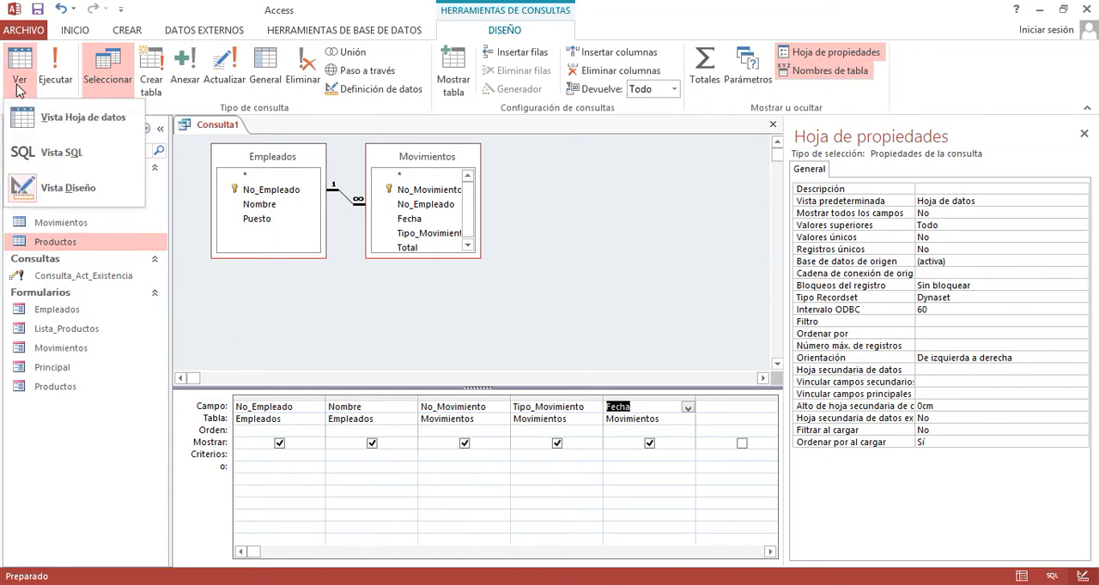
click(89, 156)
click(227, 173)
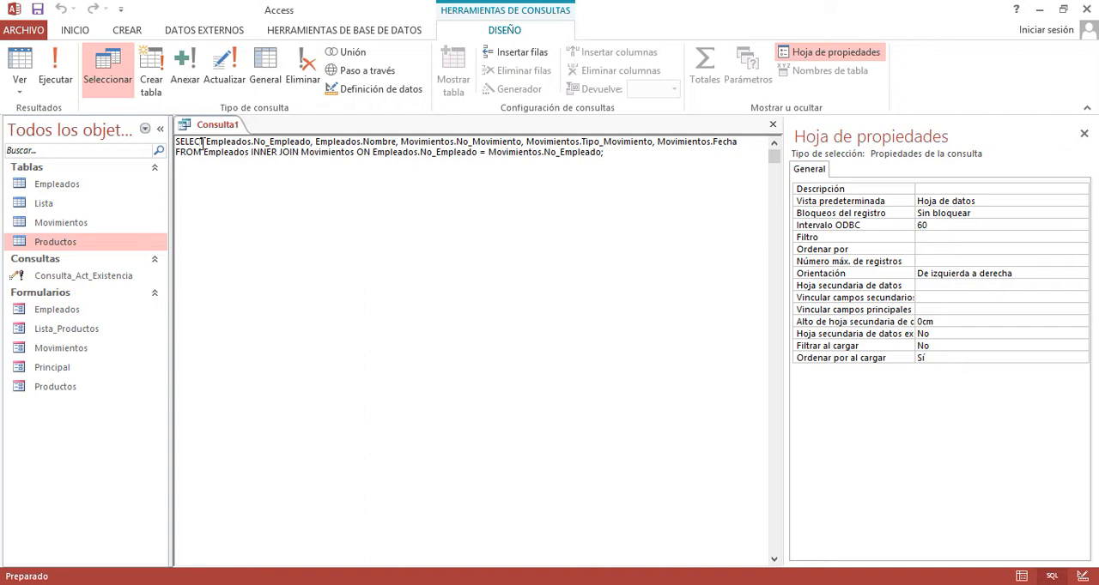
drag(178, 141, 742, 144)
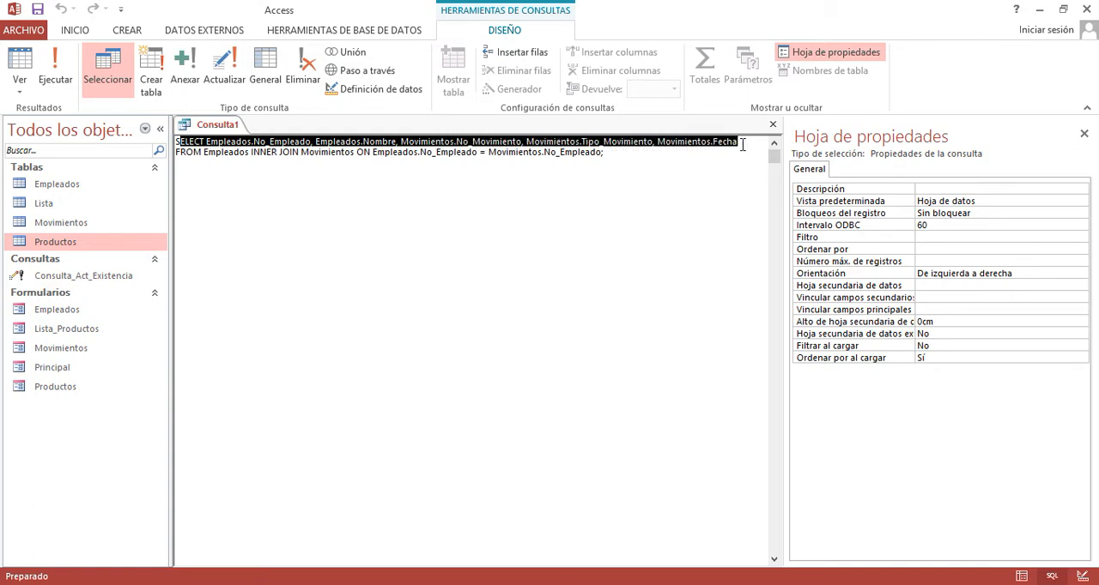
drag(176, 153, 611, 157)
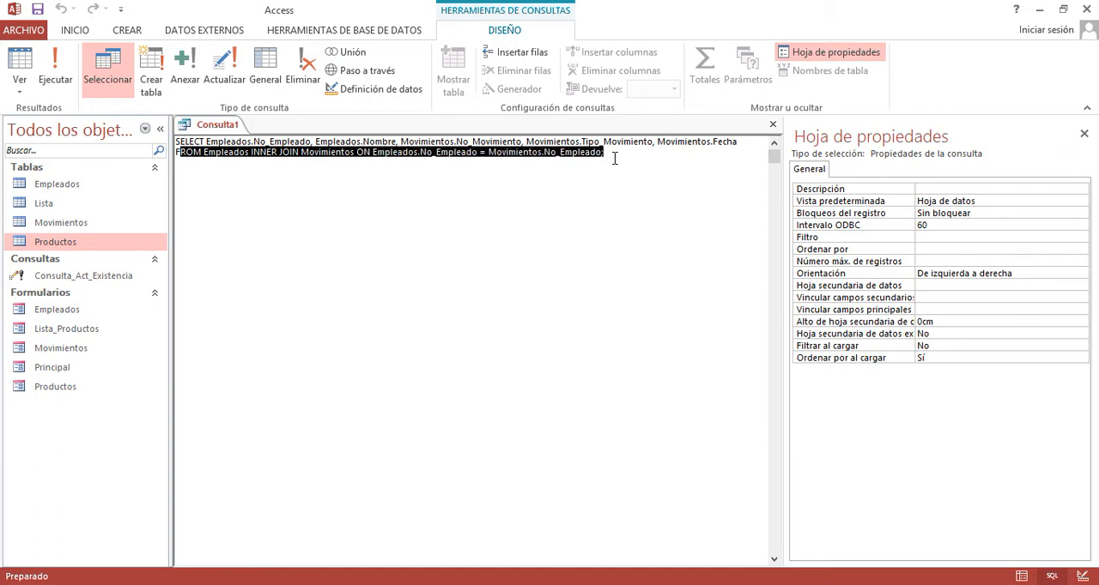
click(624, 162)
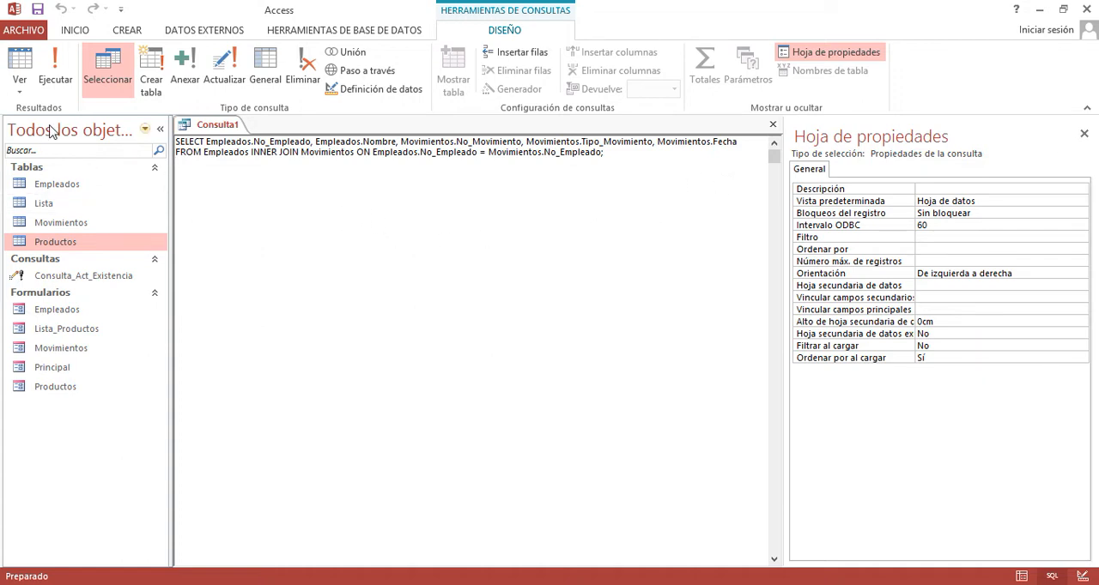
- Display the query's results as a datasheet and fit the Nombre column's width to its contents
click(19, 82)
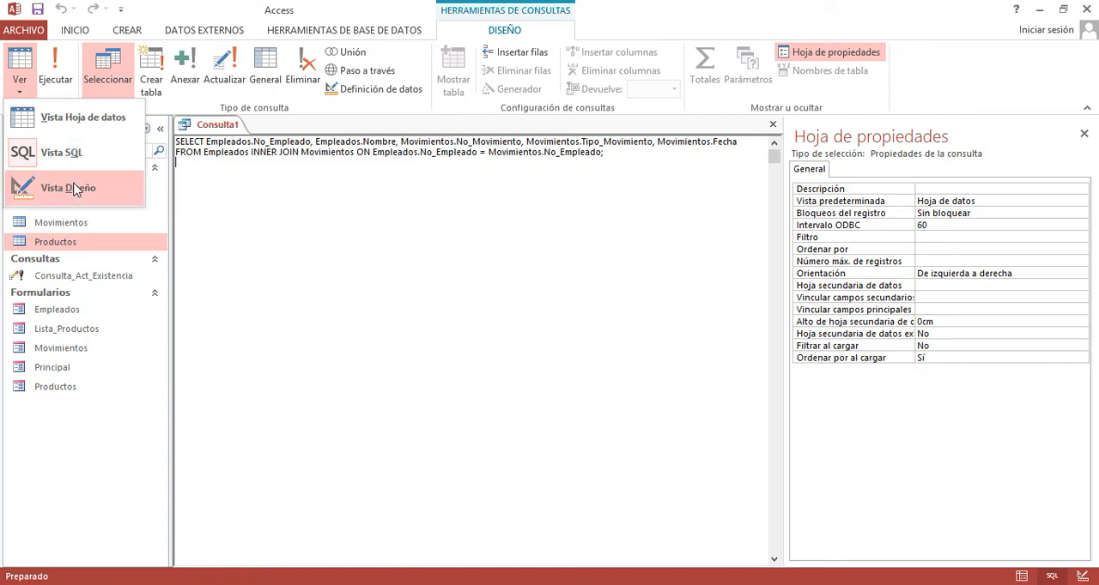
click(74, 124)
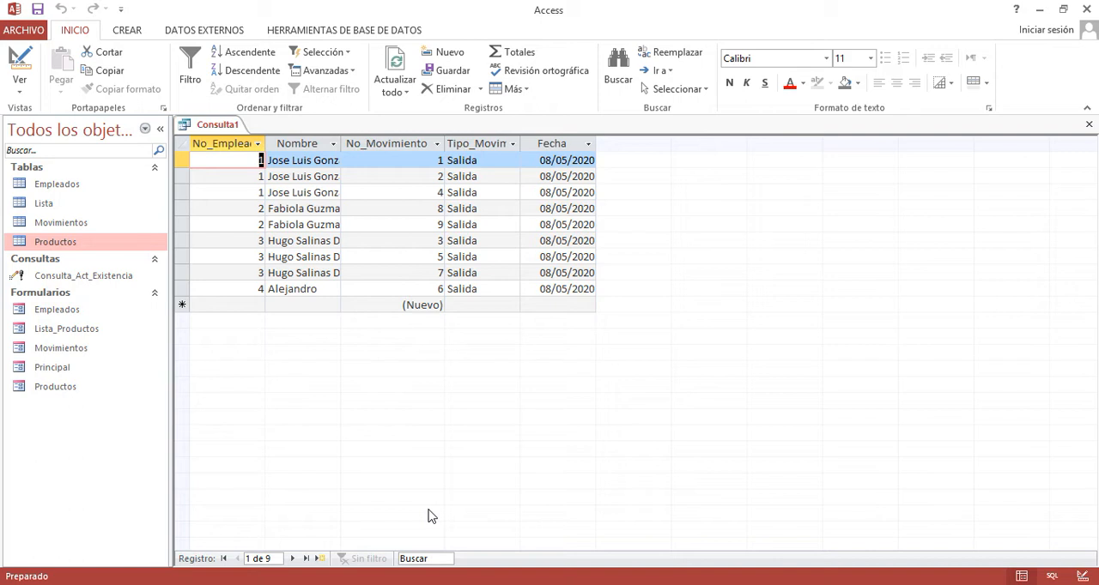
click(207, 148)
click(181, 160)
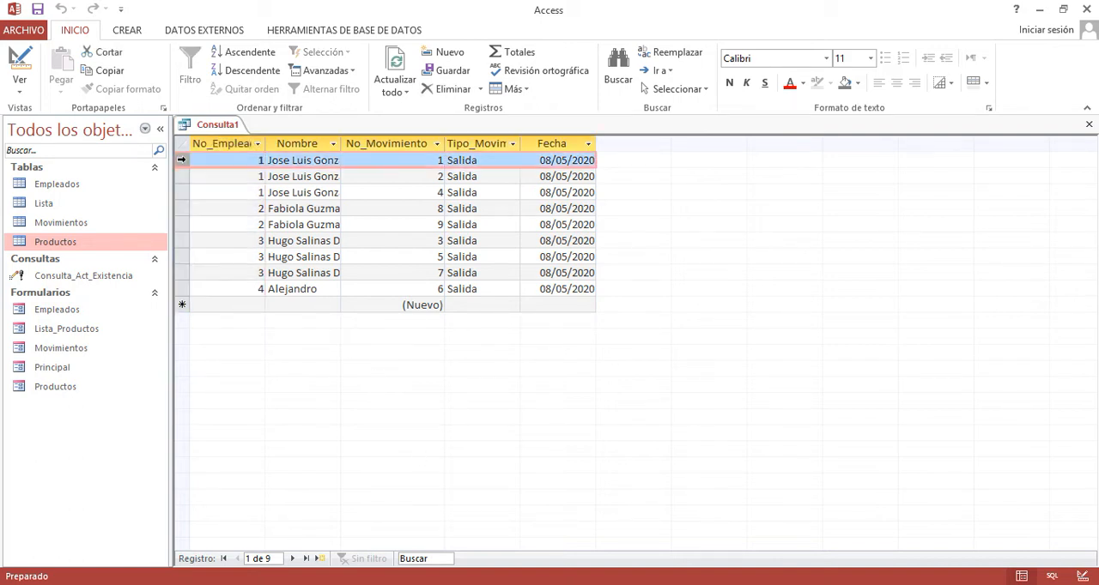
drag(181, 160, 179, 188)
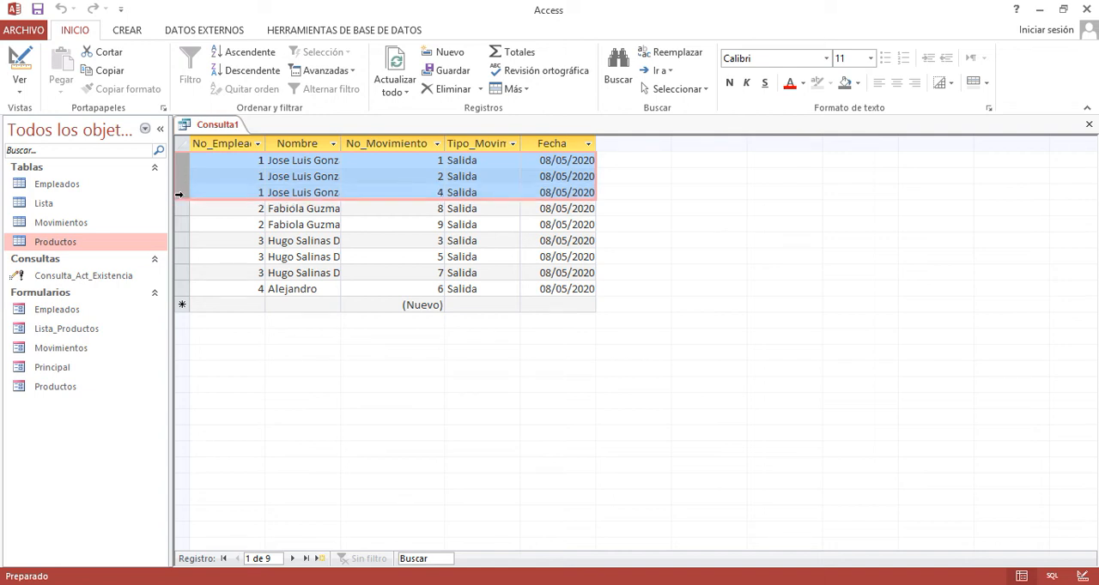
double_click(340, 143)
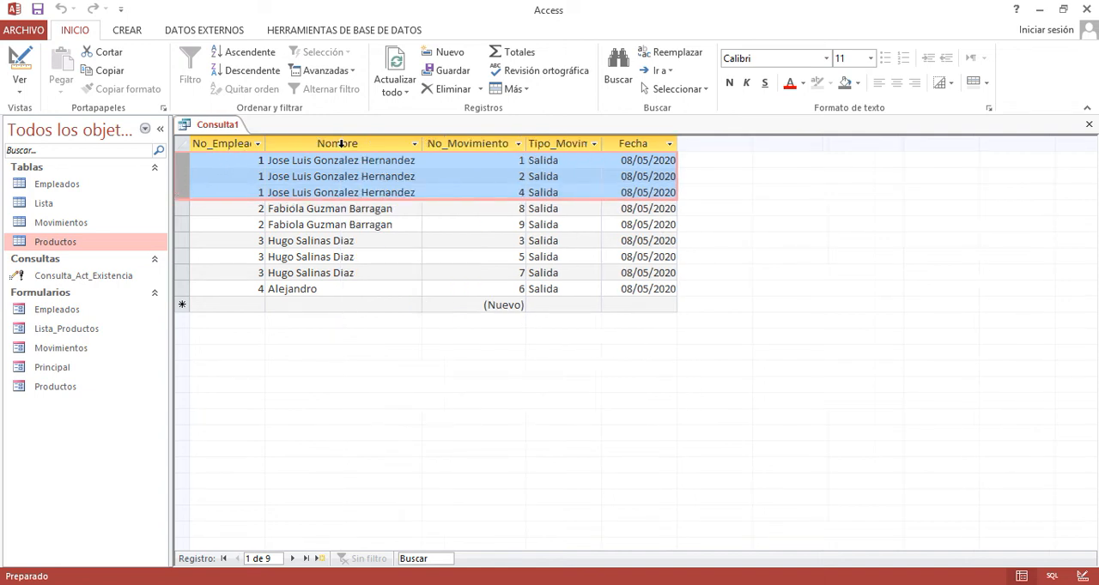
- Check the first employee's movement numbers and fit the Tipo_Movimiento column's width to its heading
click(485, 159)
click(493, 176)
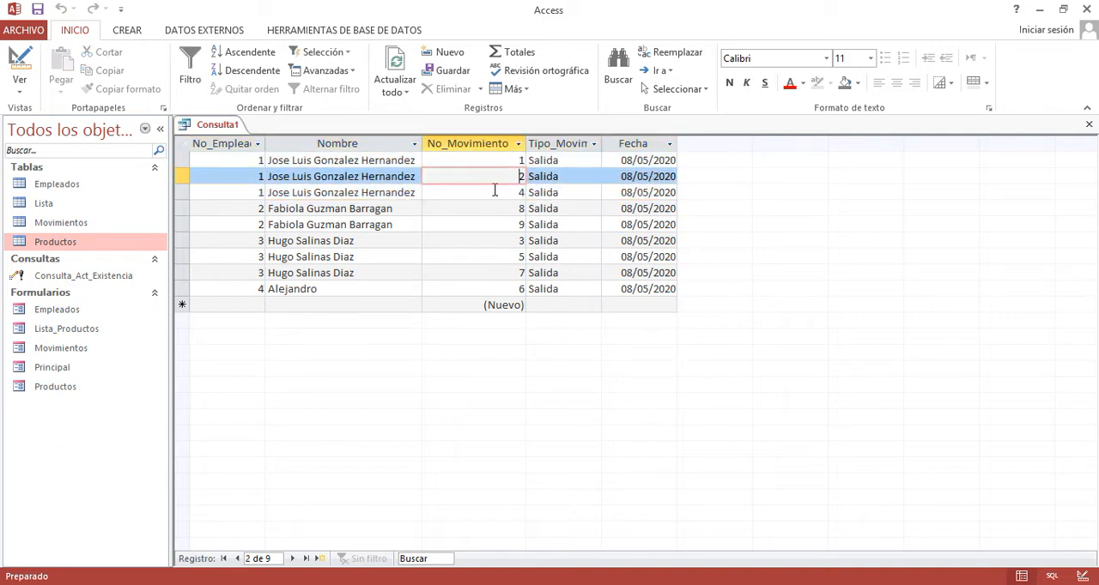
click(492, 192)
click(556, 144)
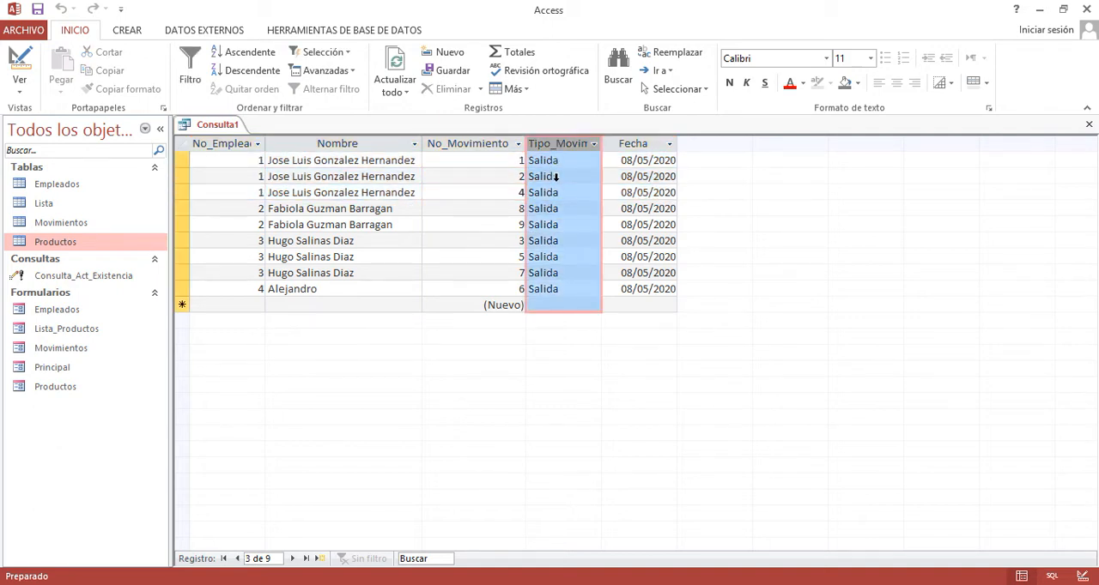
double_click(604, 150)
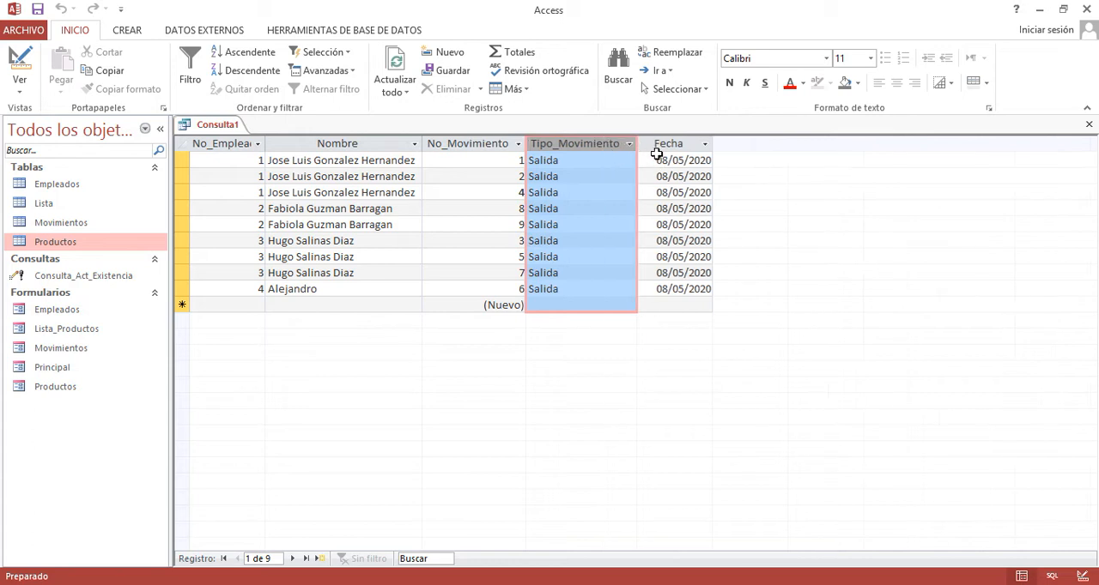
- Examine the first employee's movement dates and the result rows belonging to each of the other employees
click(657, 159)
drag(669, 193, 650, 162)
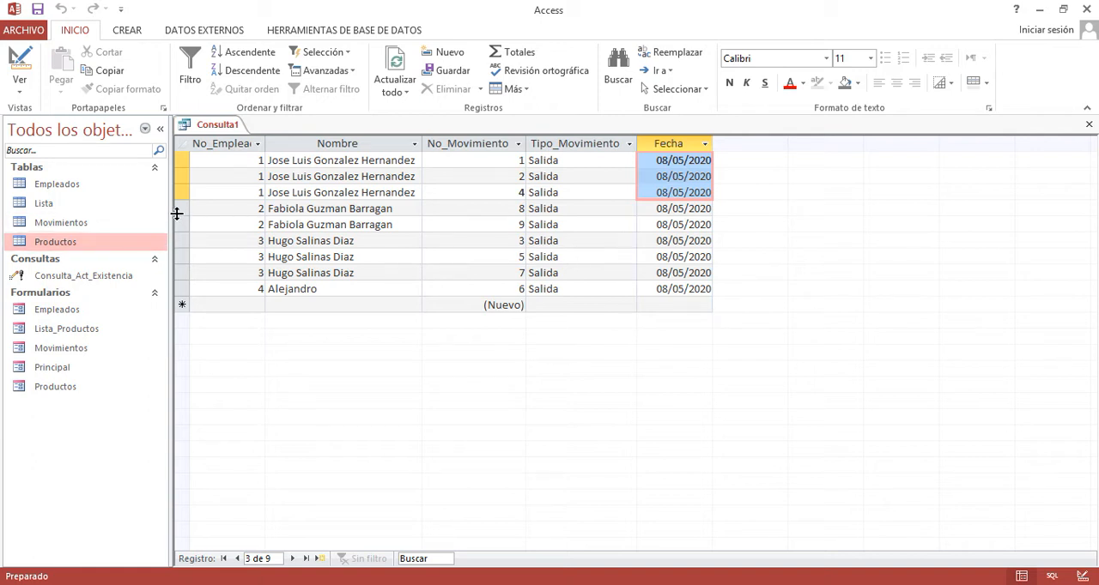
drag(178, 213, 176, 224)
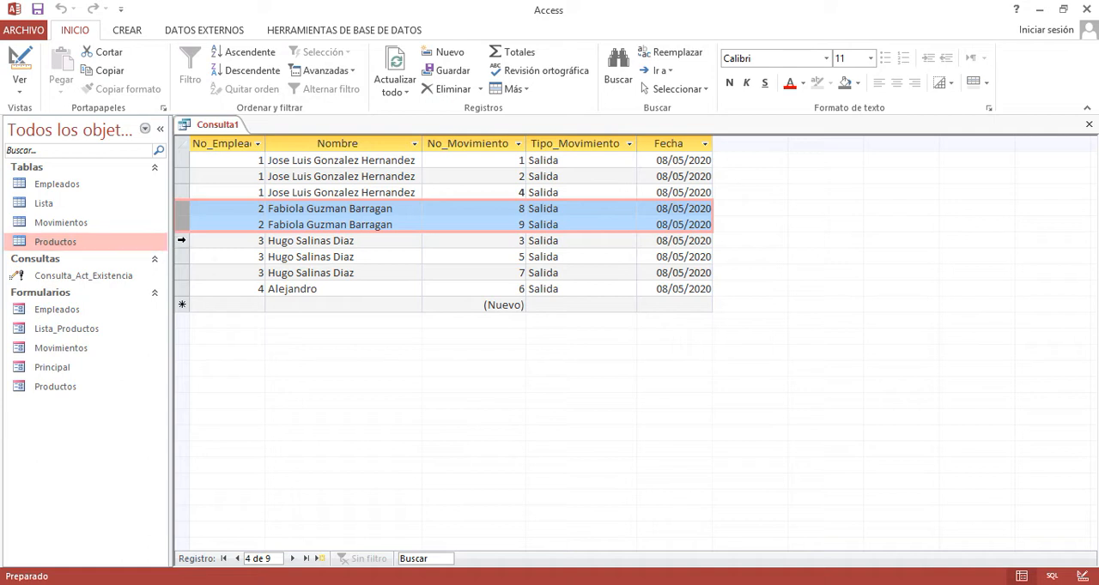
drag(179, 241, 181, 268)
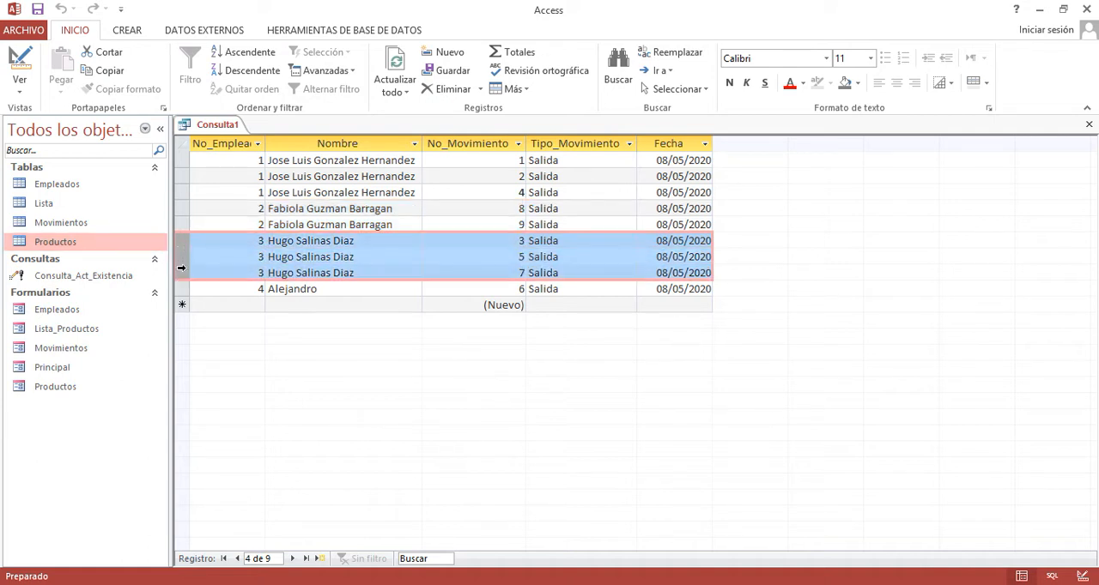
click(181, 289)
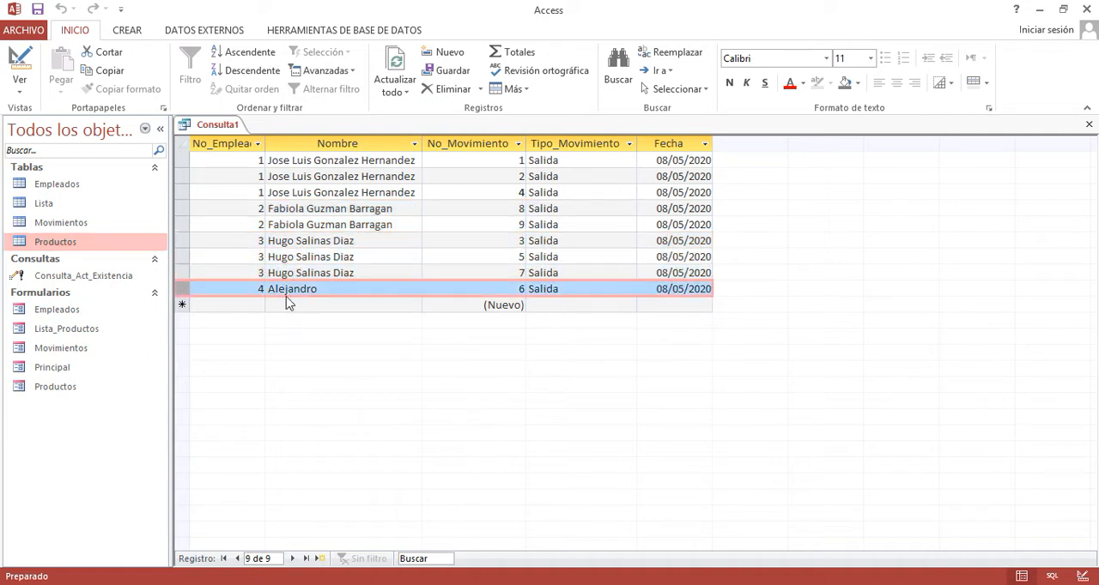
click(516, 289)
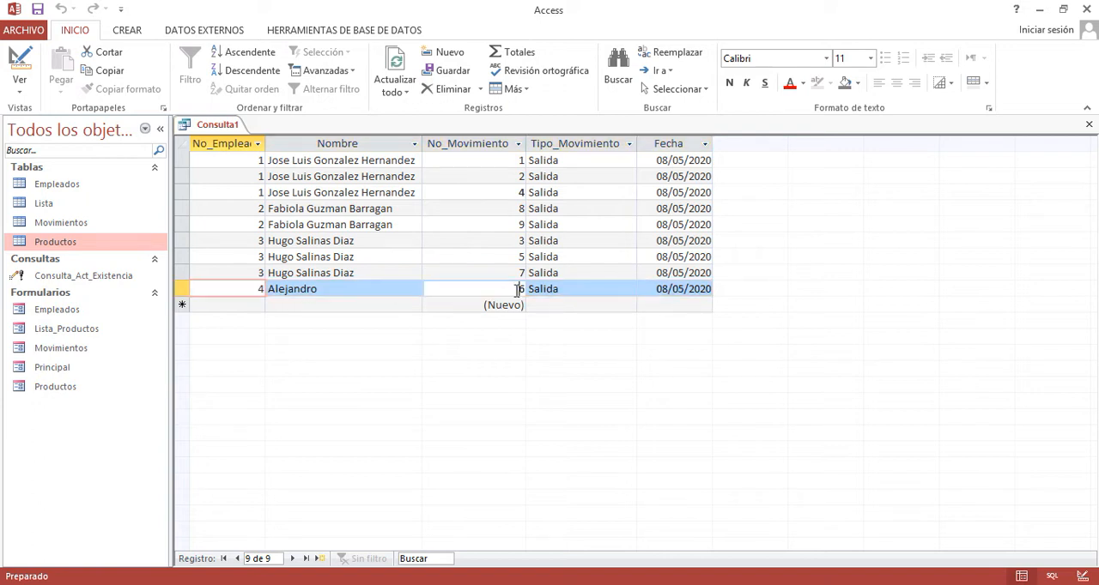
click(566, 290)
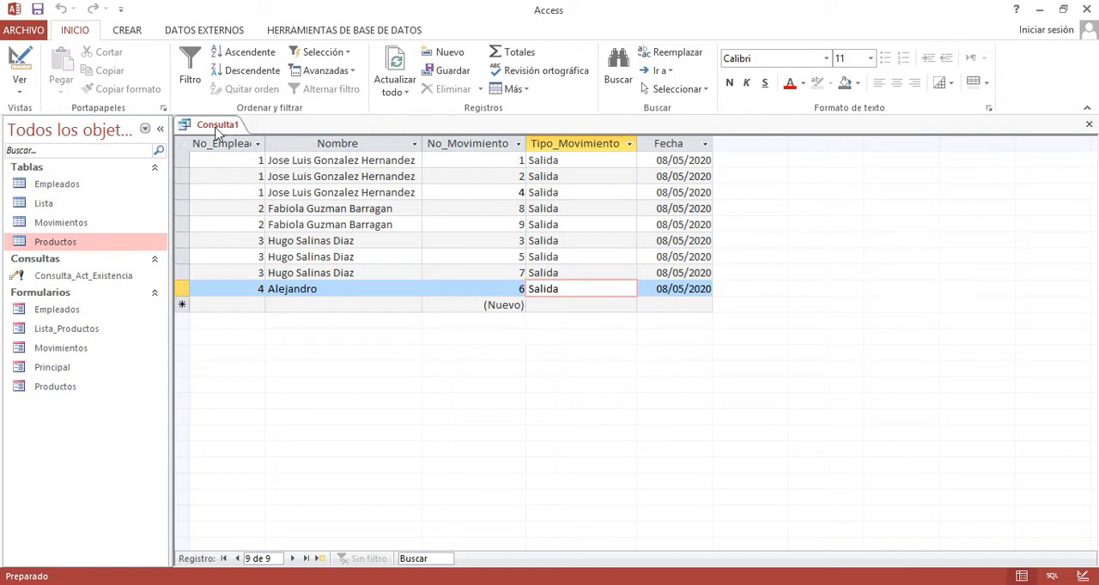
- Return the query to design view and set the No_Movimiento criterion to 6
click(20, 60)
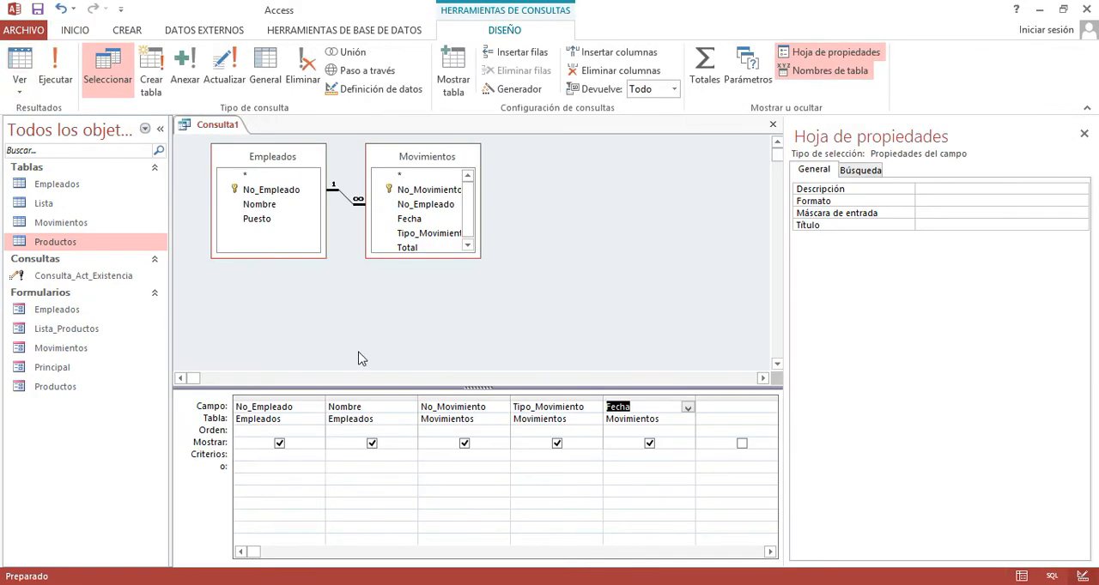
click(288, 456)
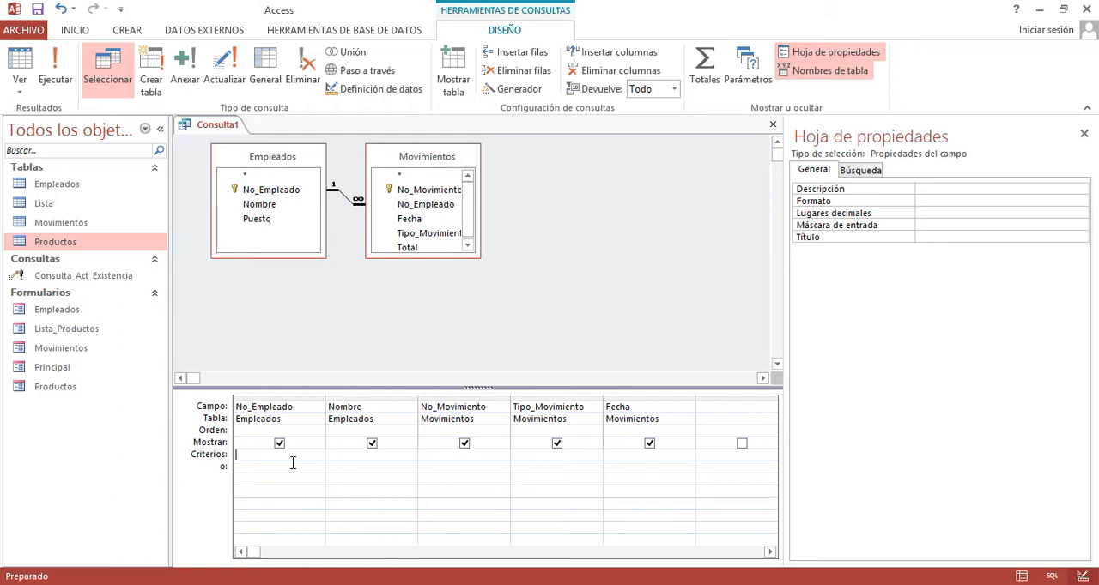
click(459, 456)
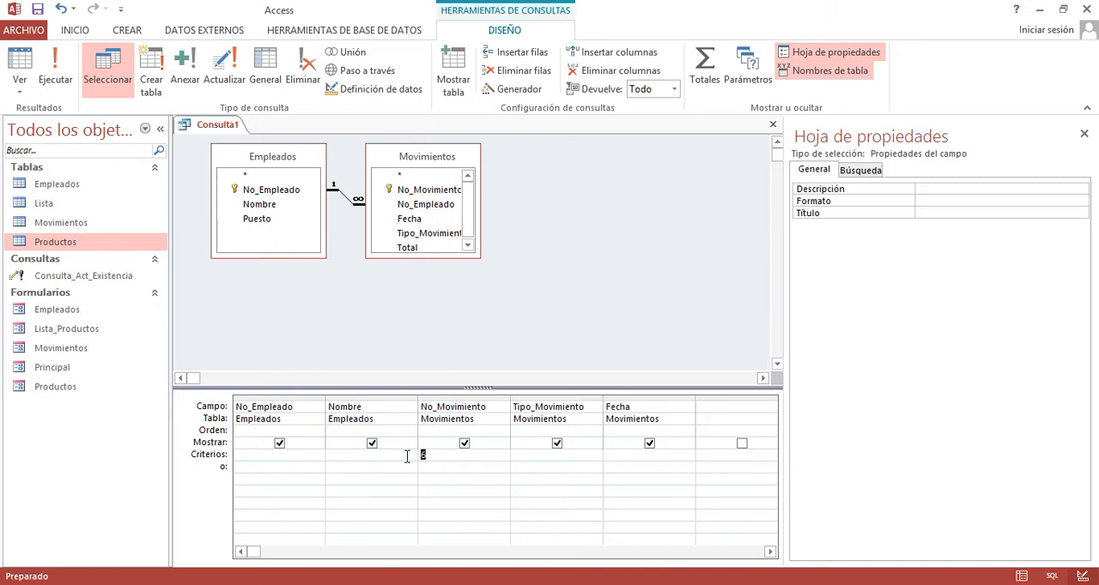
click(441, 398)
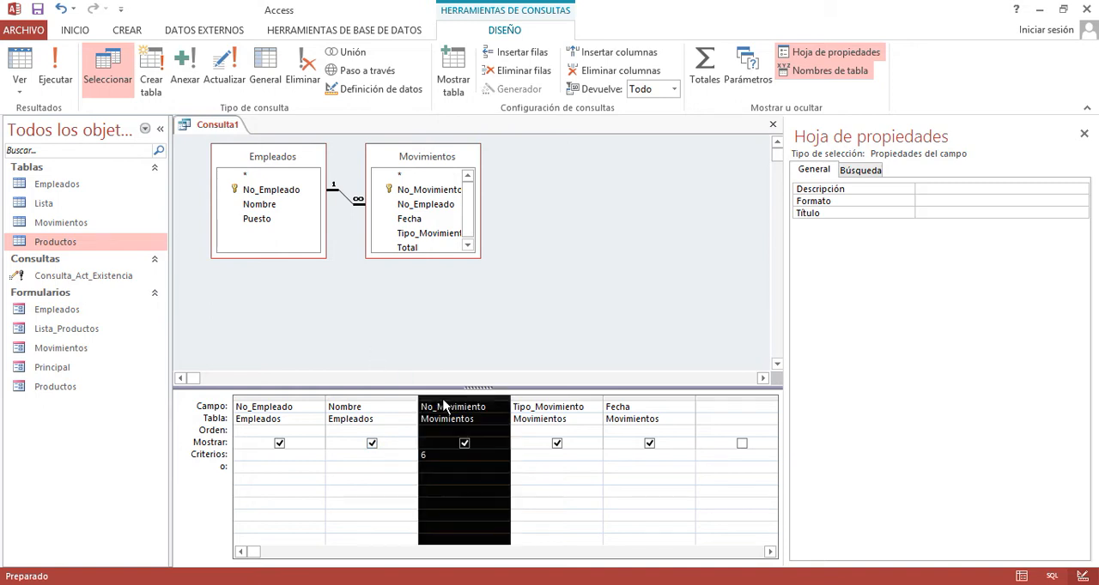
click(391, 333)
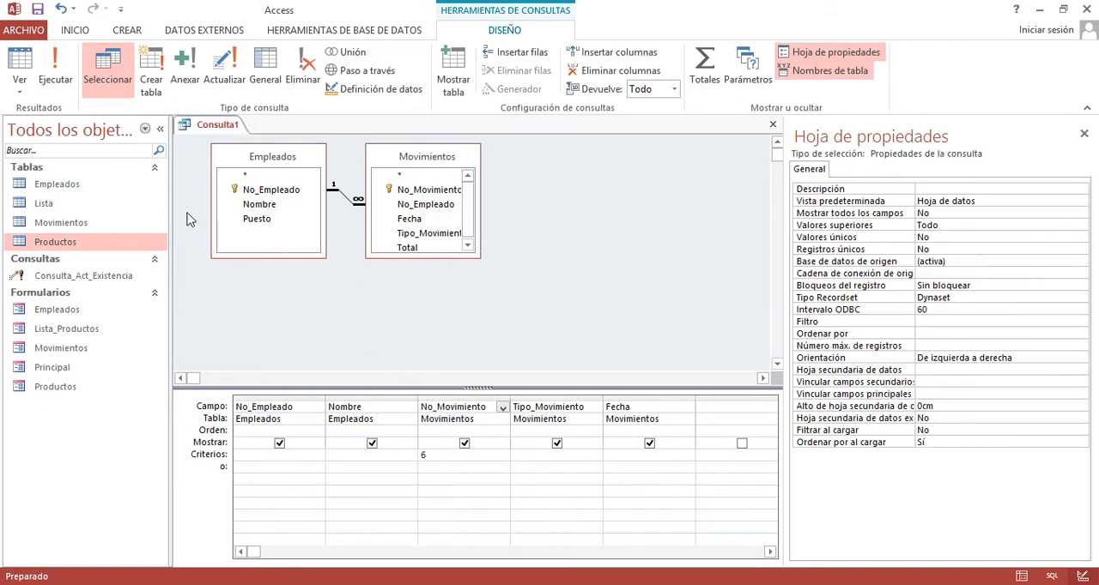
- Display the filtered query results and check the record for movement number 6
click(20, 62)
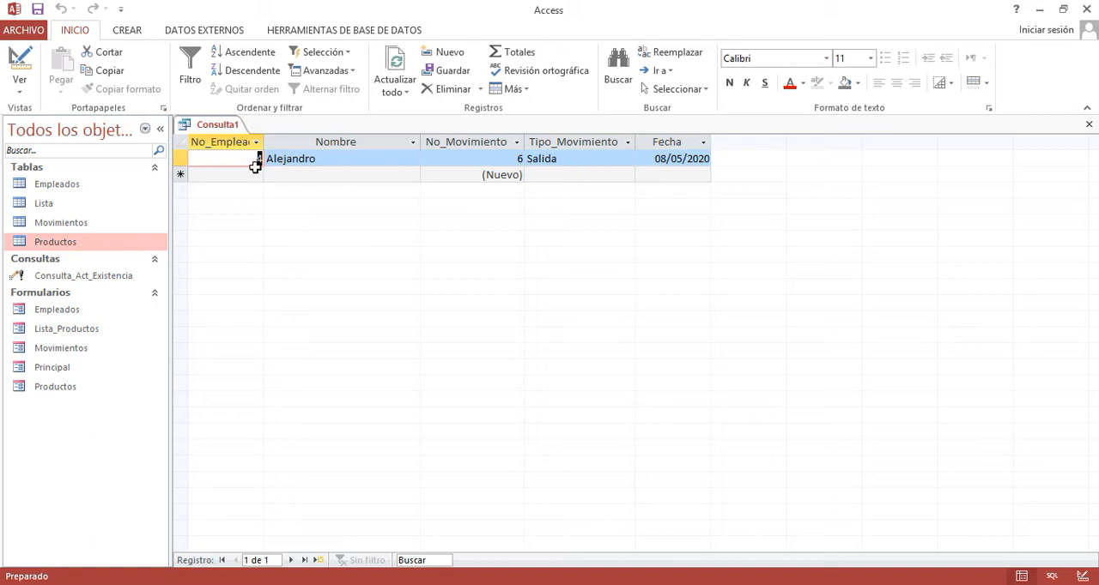
click(181, 157)
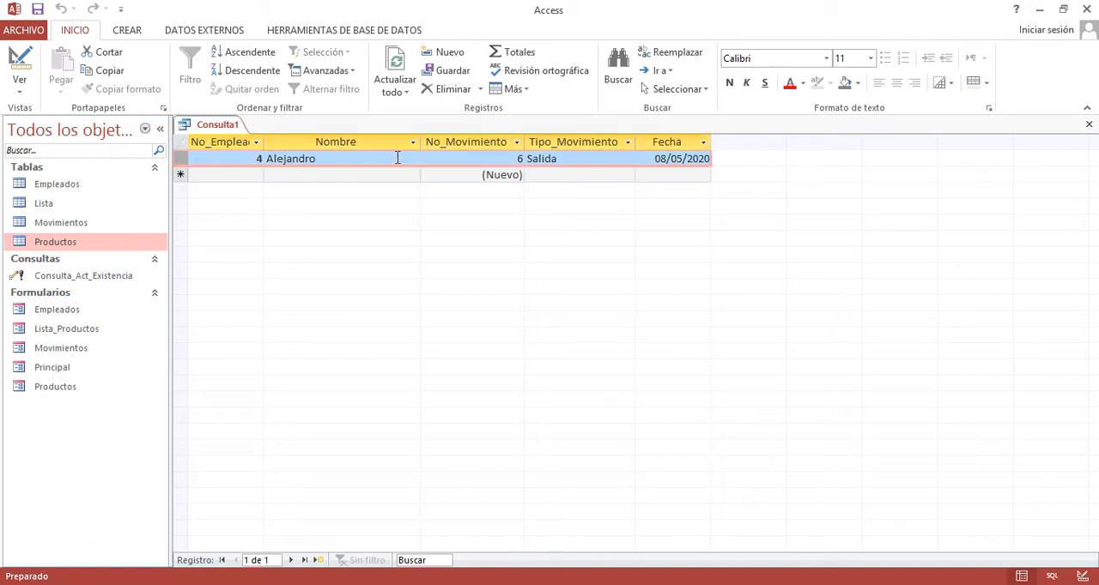
click(478, 162)
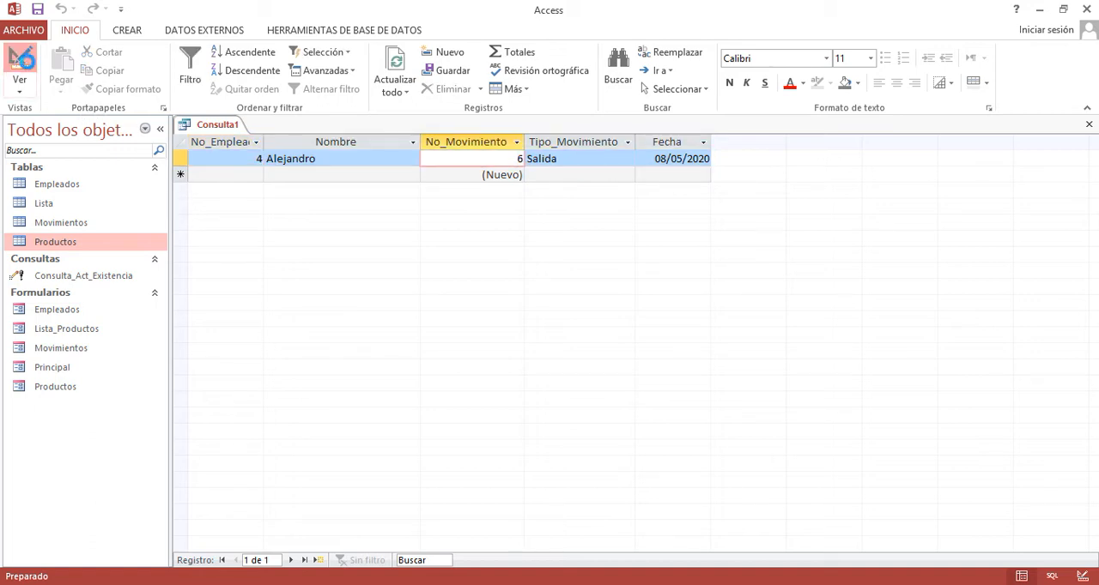
- Set the No_Movimiento criterion to 3 in design view, run the query and check the returned record
click(21, 59)
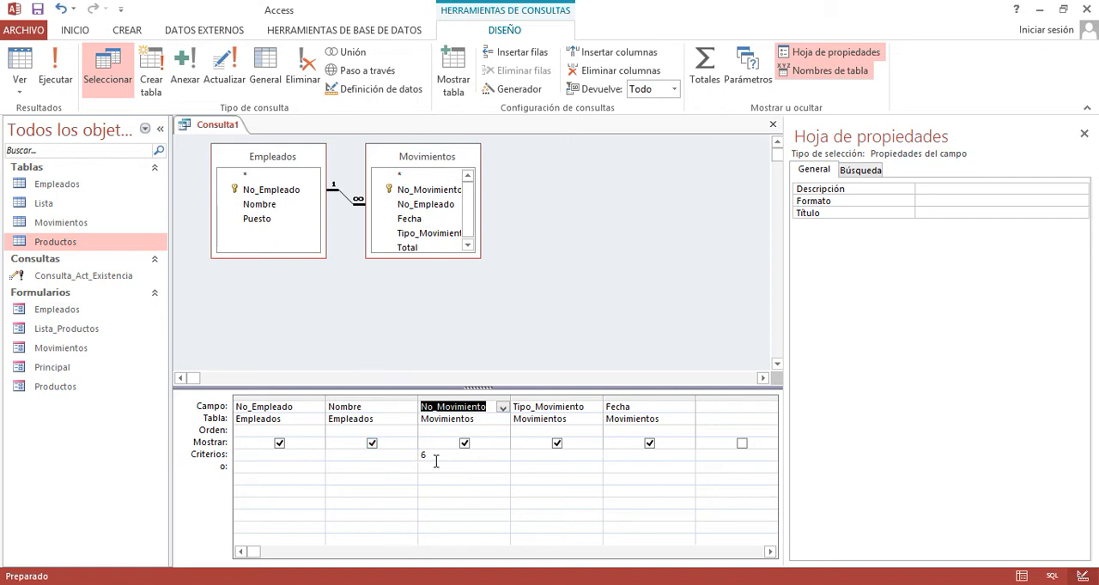
drag(436, 461, 418, 460)
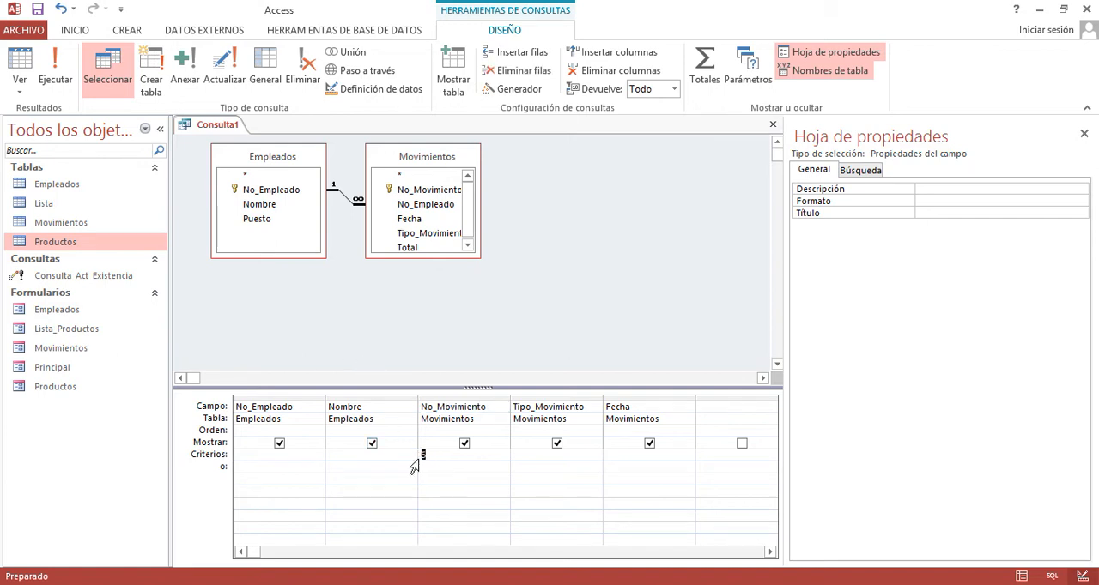
text(3)
click(55, 67)
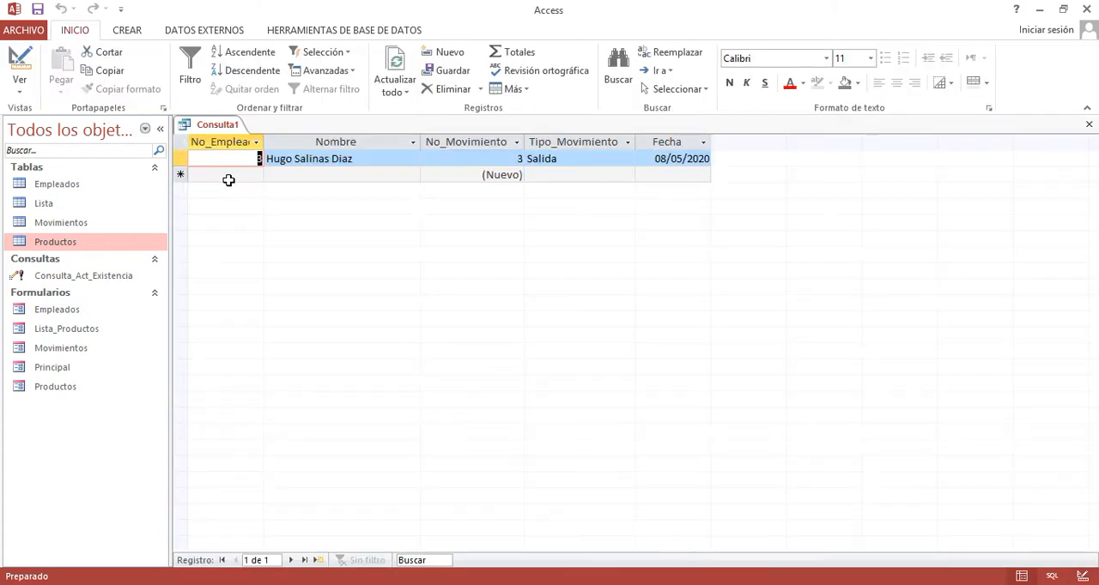
click(180, 159)
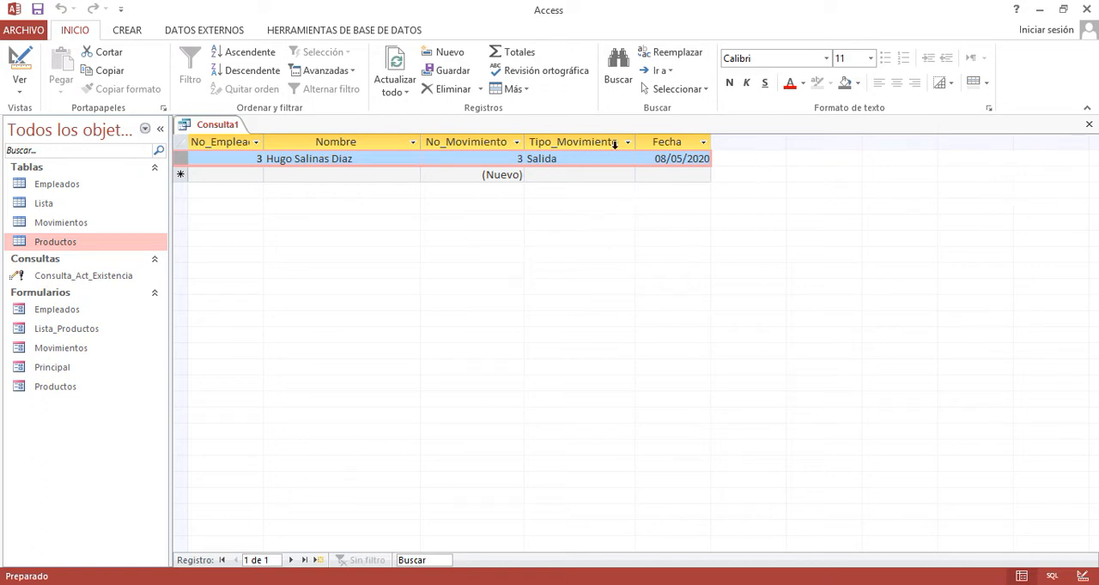
- Clear the No_Movimiento criterion in design view and add the Puesto field from Empleados to the query
click(18, 64)
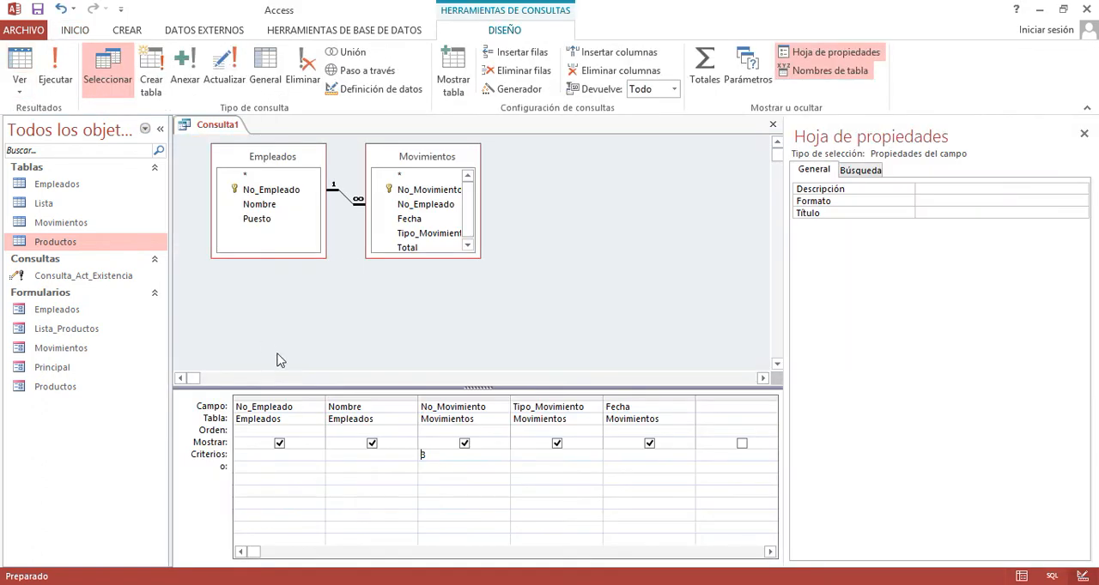
drag(436, 455, 417, 454)
click(268, 225)
double_click(267, 225)
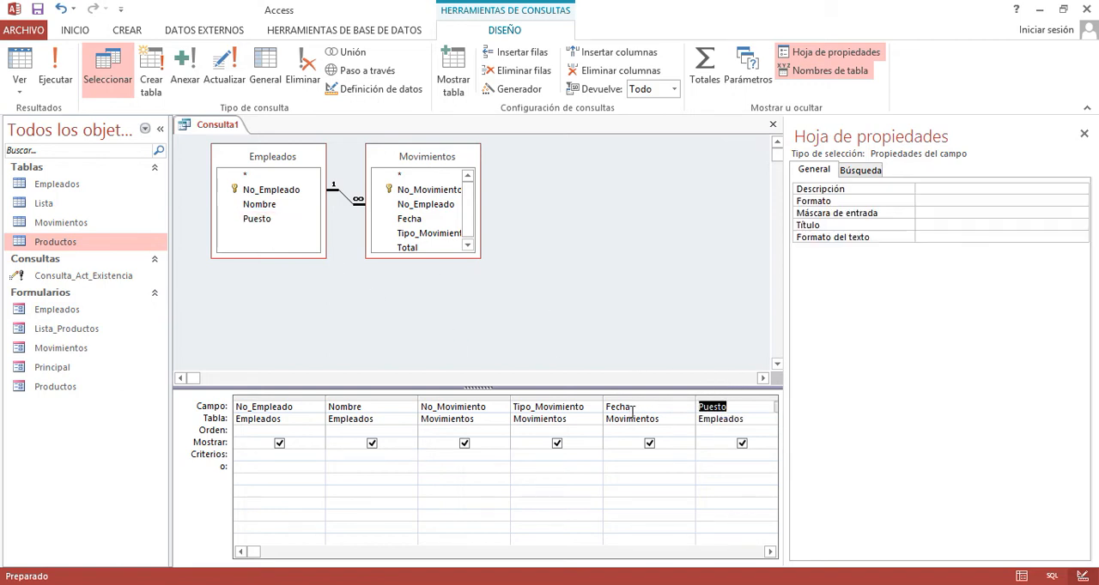
- Close the property sheet and move the Puesto column between No_Empleado and Nombre in the design grid
click(727, 458)
click(726, 458)
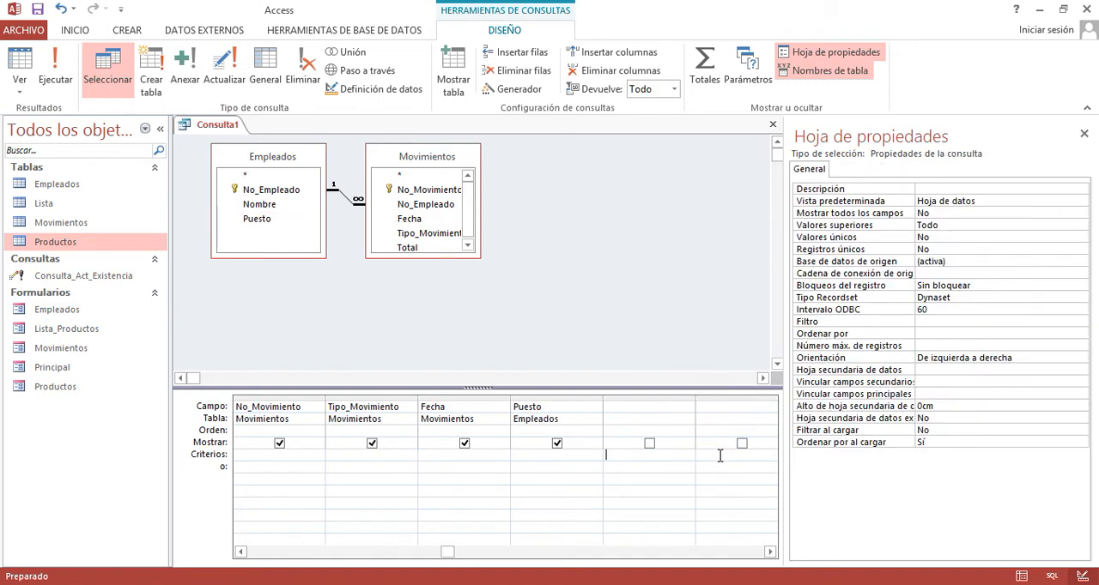
click(1083, 133)
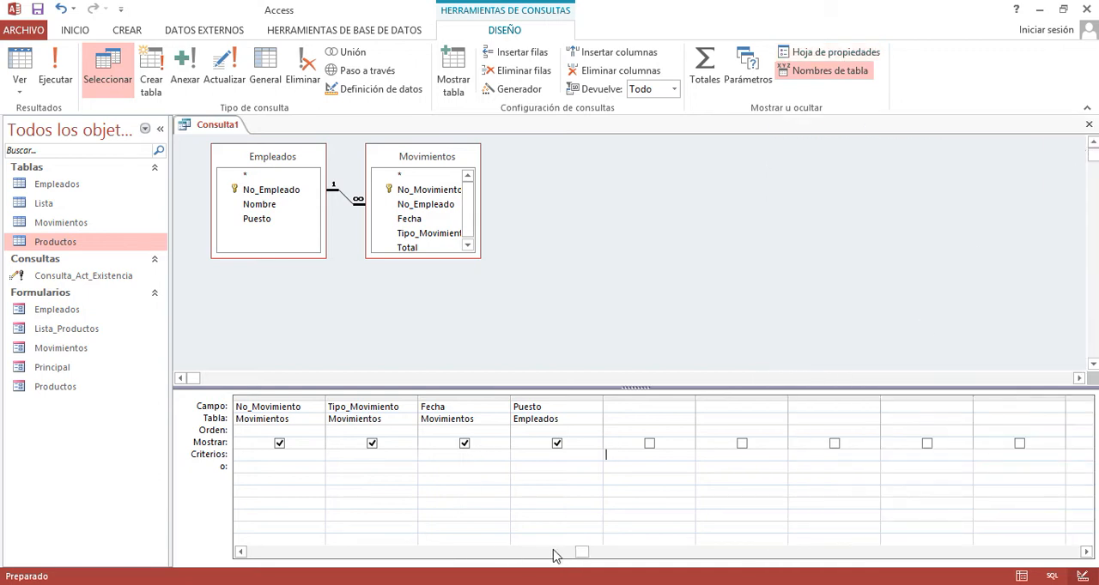
click(241, 552)
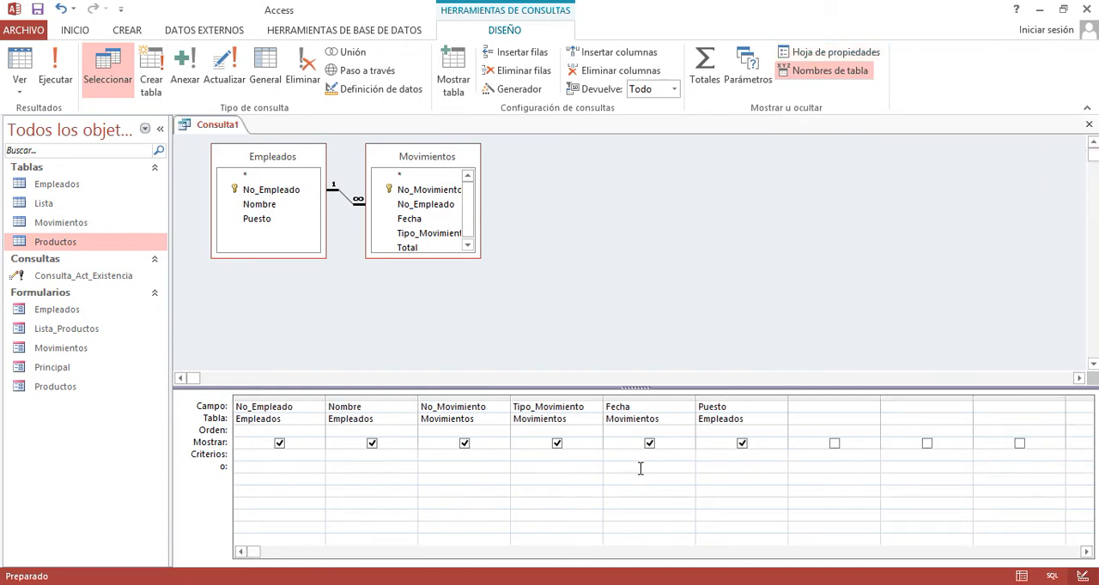
click(745, 397)
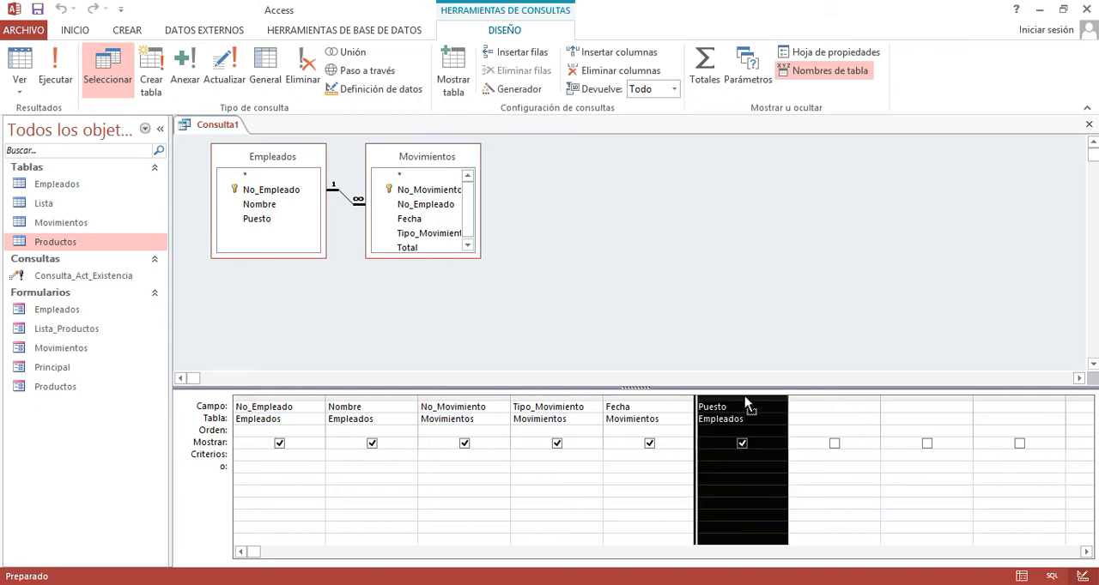
drag(212, 397, 325, 396)
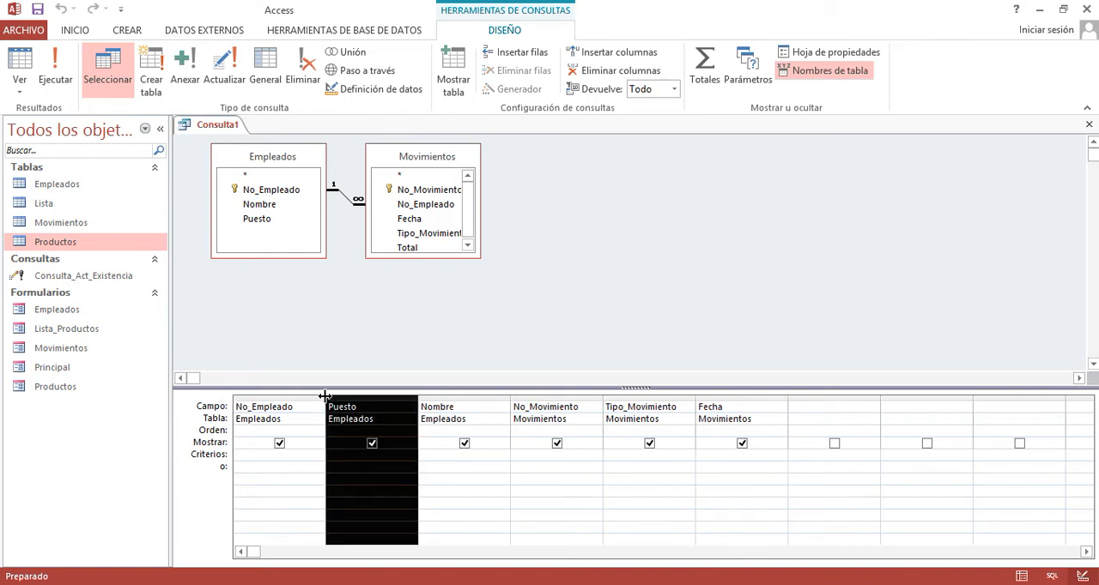
- Set the Puesto criterion to vendedor, run the query and check the Puesto column in the results
click(390, 464)
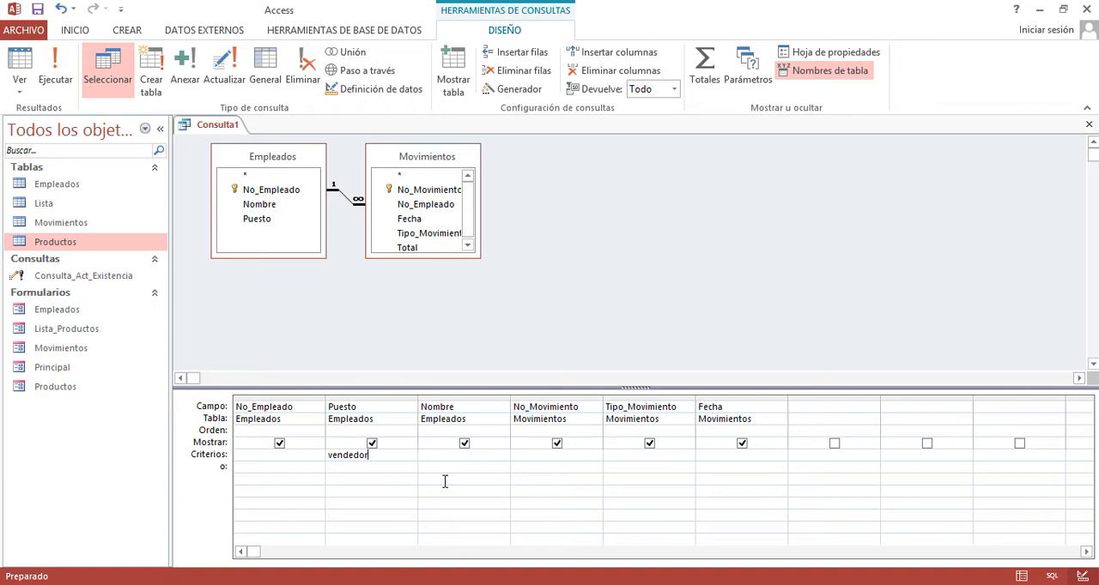
click(297, 321)
click(69, 83)
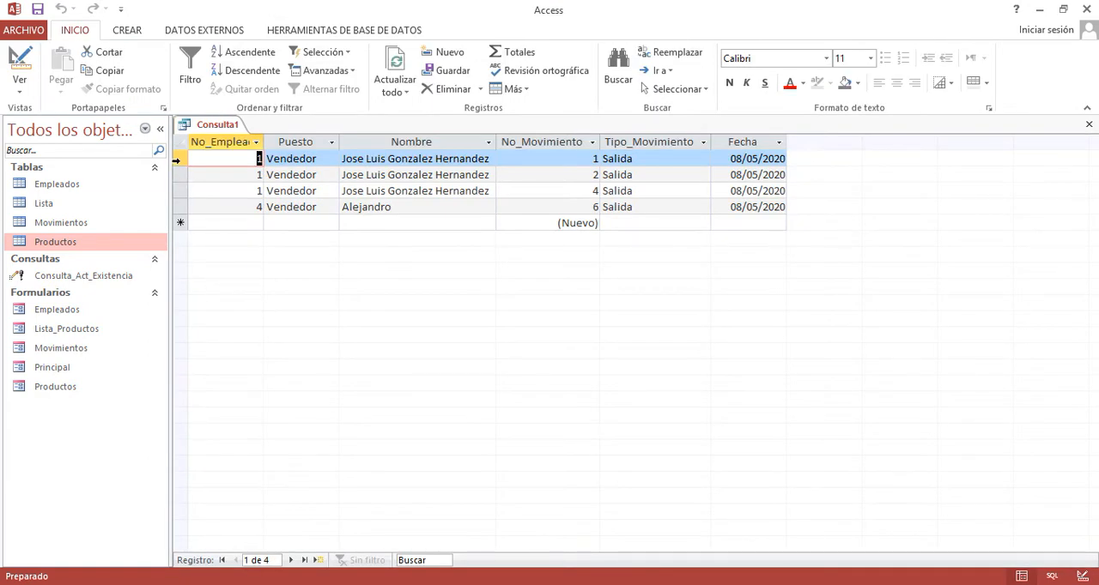
click(300, 142)
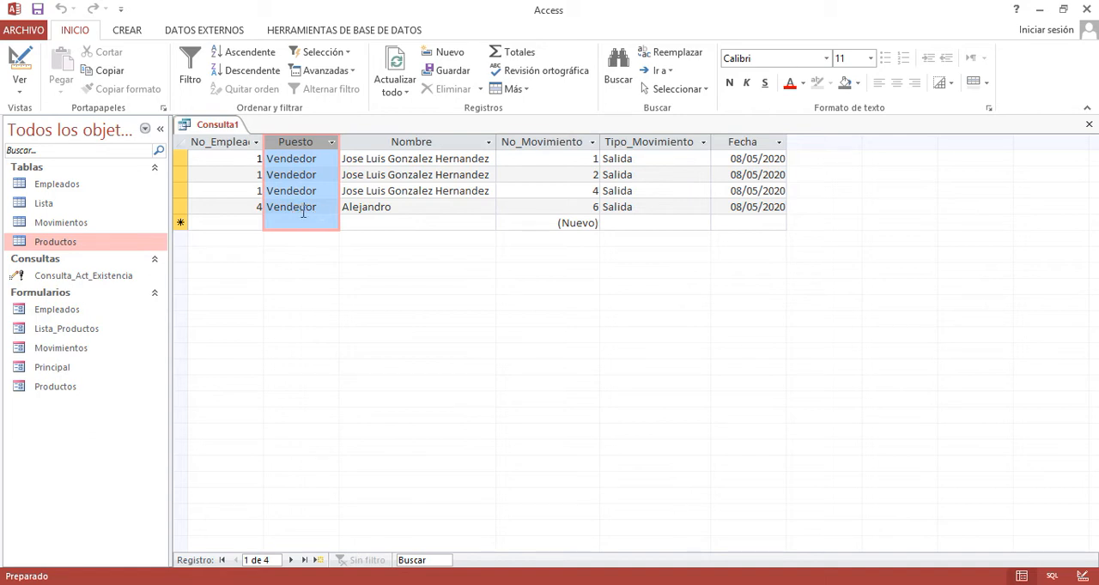
- Return the query to design view and delete the Puesto criterion
click(19, 62)
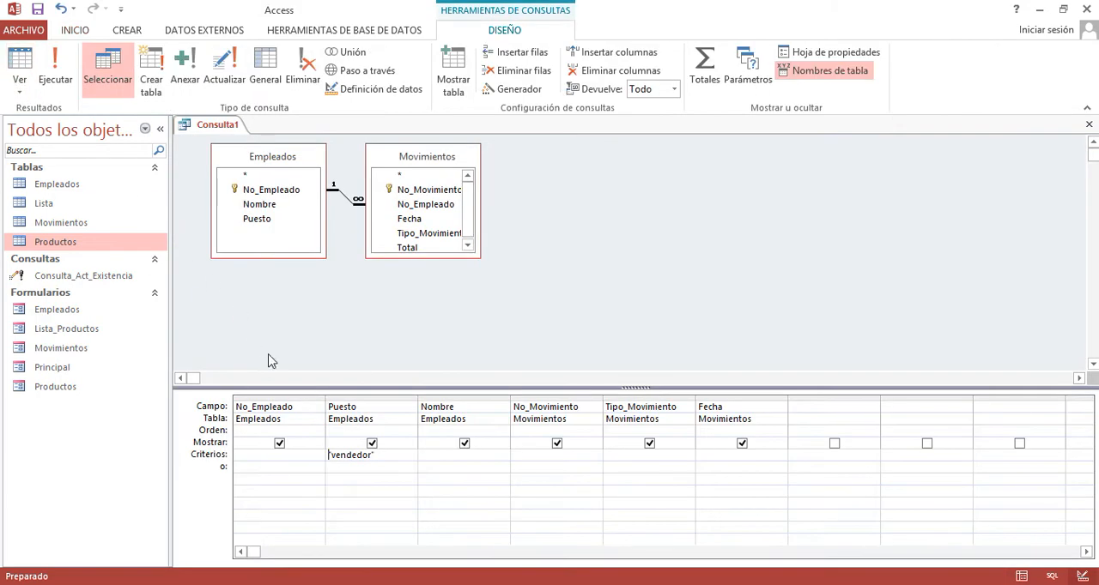
drag(378, 455, 288, 454)
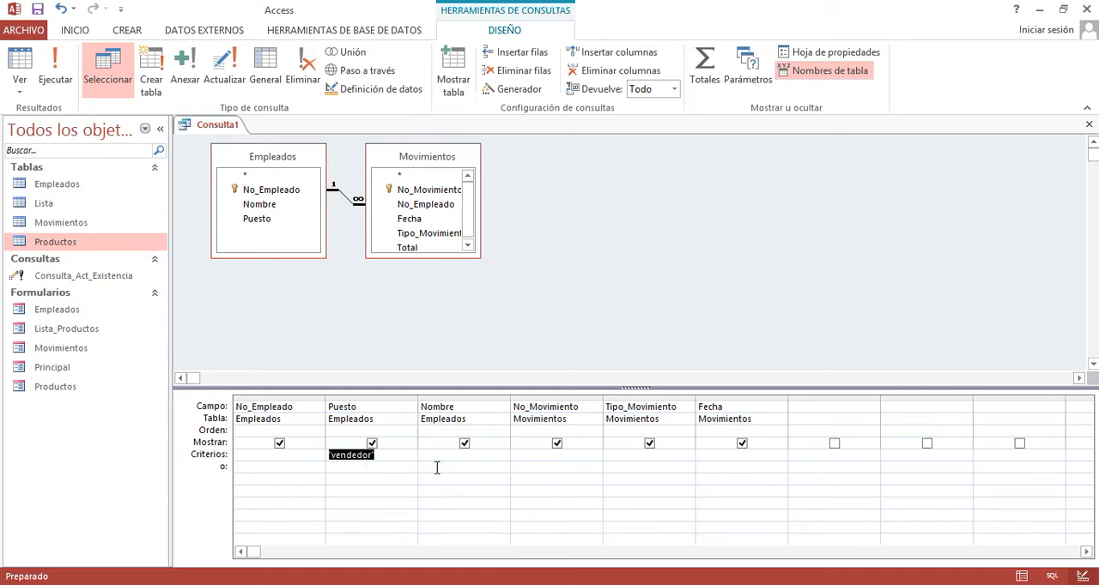
key(Delete)
click(336, 466)
click(357, 455)
- Set the Fecha criterion to 08/05/2020 and the Puesto criterion to cajera on the same criteria row
click(711, 456)
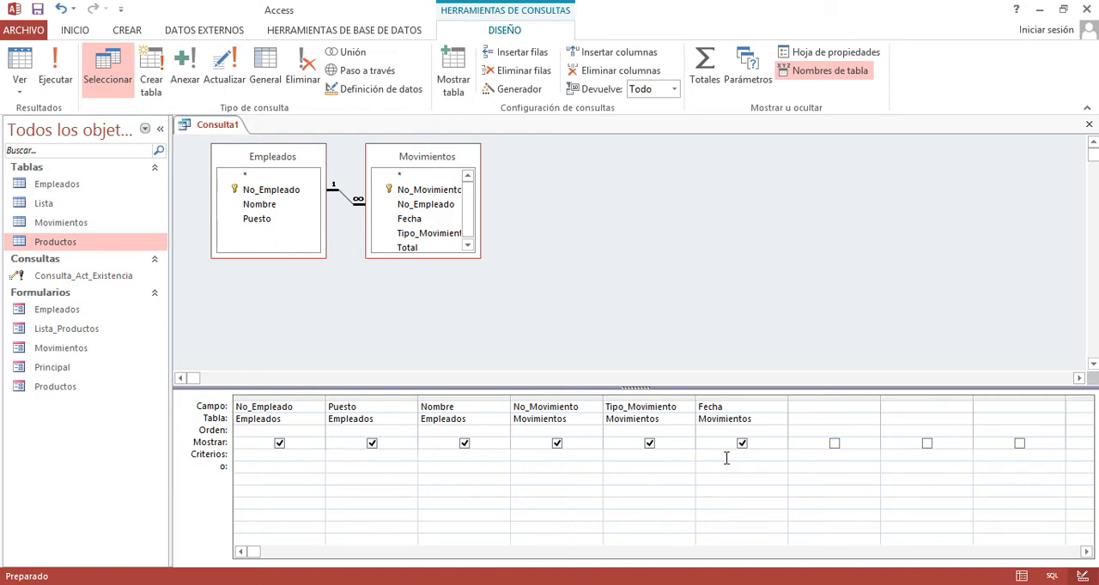
text(08/05/20)
click(351, 458)
text(cajera)
click(425, 495)
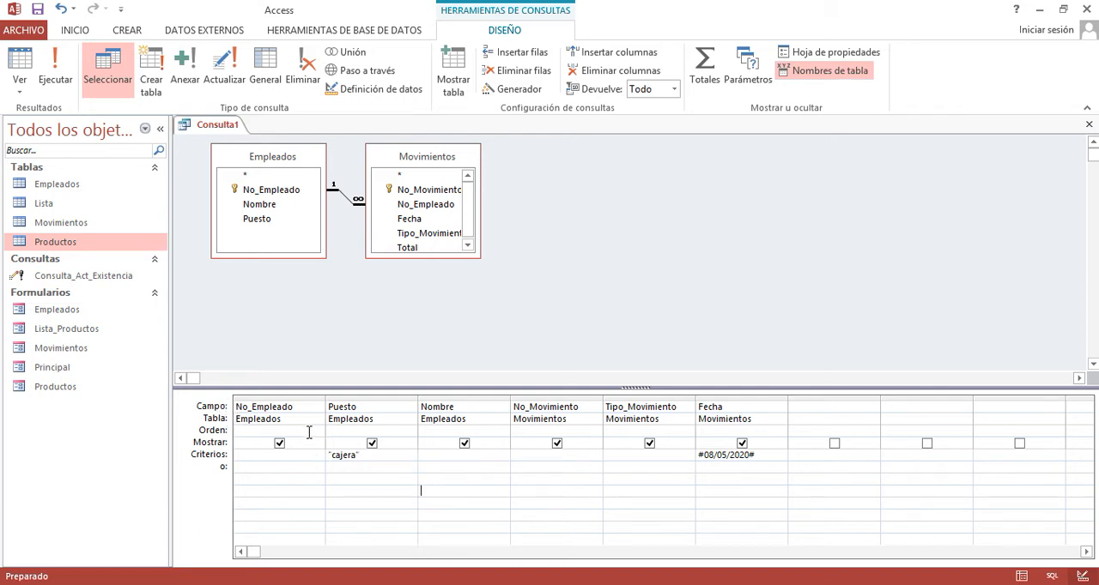
- Review the fields included in the query and the criteria set for Fecha and Puesto
click(292, 407)
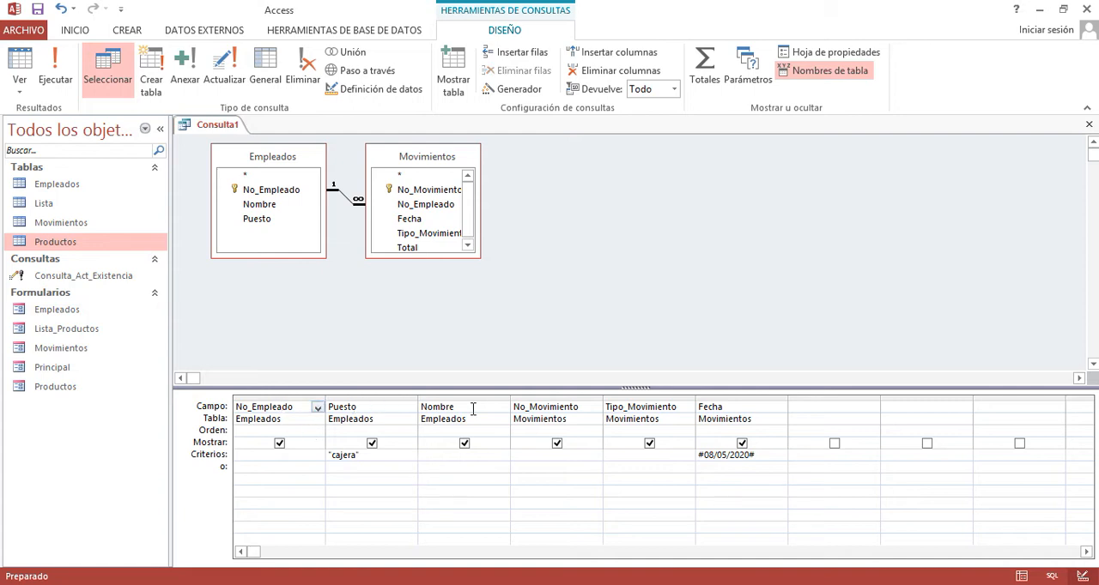
click(549, 409)
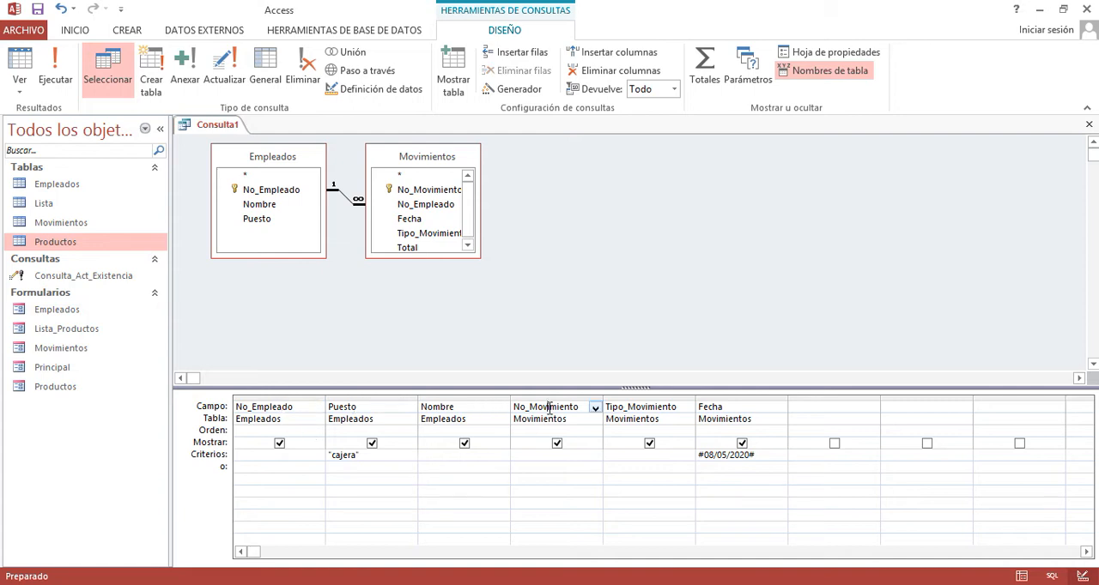
click(633, 407)
click(708, 408)
drag(782, 455, 695, 457)
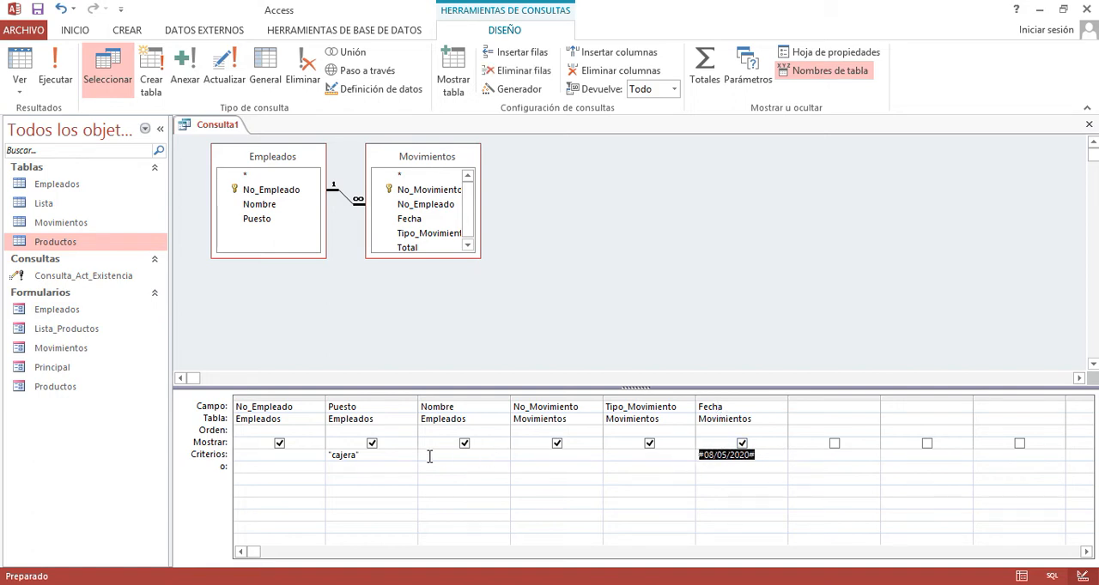
drag(359, 456, 324, 458)
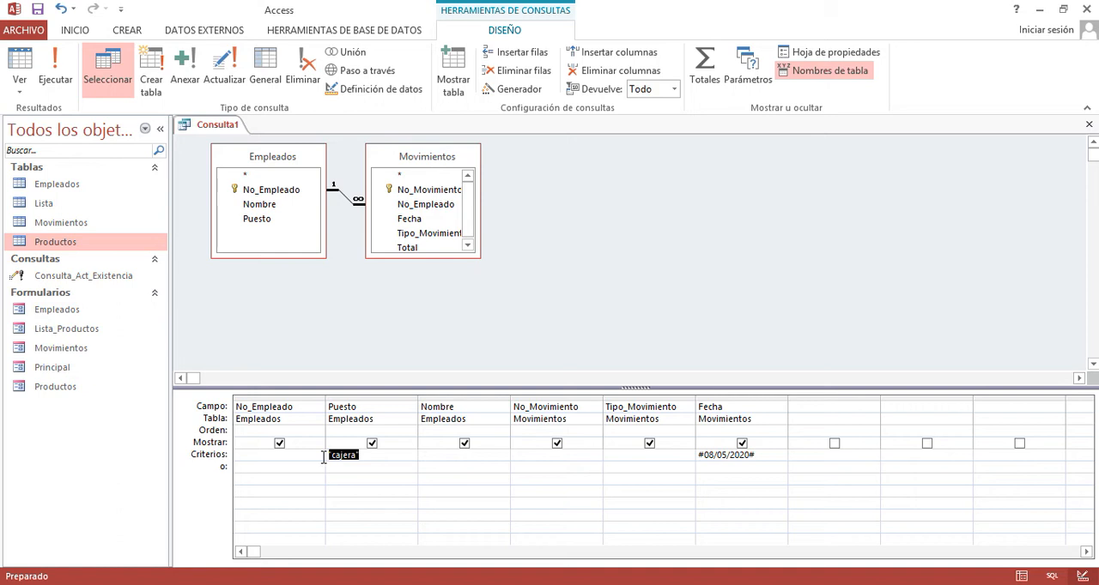
- Display the query results and check the returned rows against the Fecha and Puesto criteria
click(20, 60)
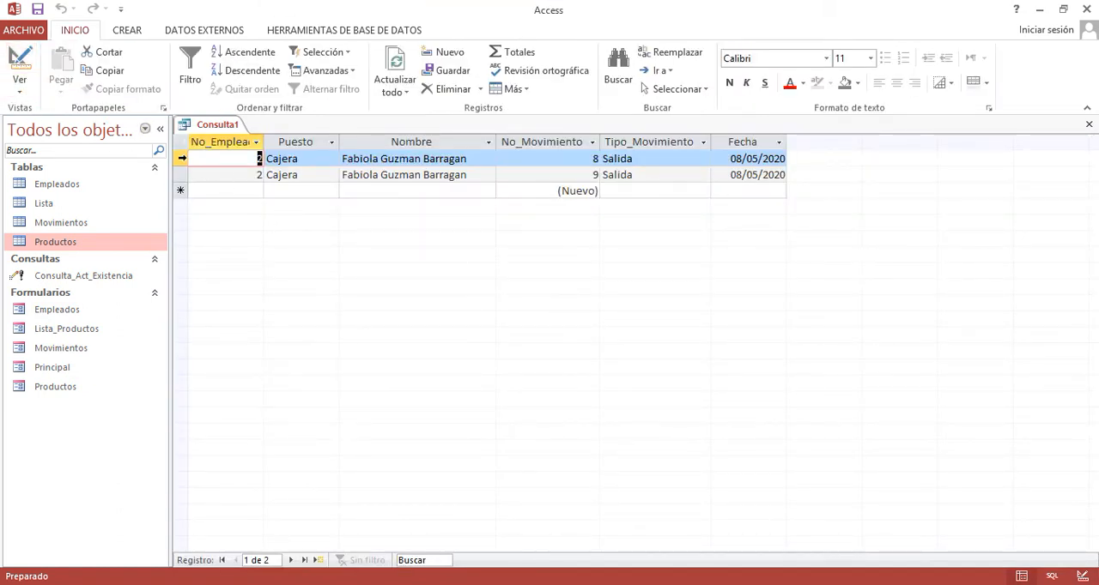
click(181, 160)
drag(182, 166, 181, 174)
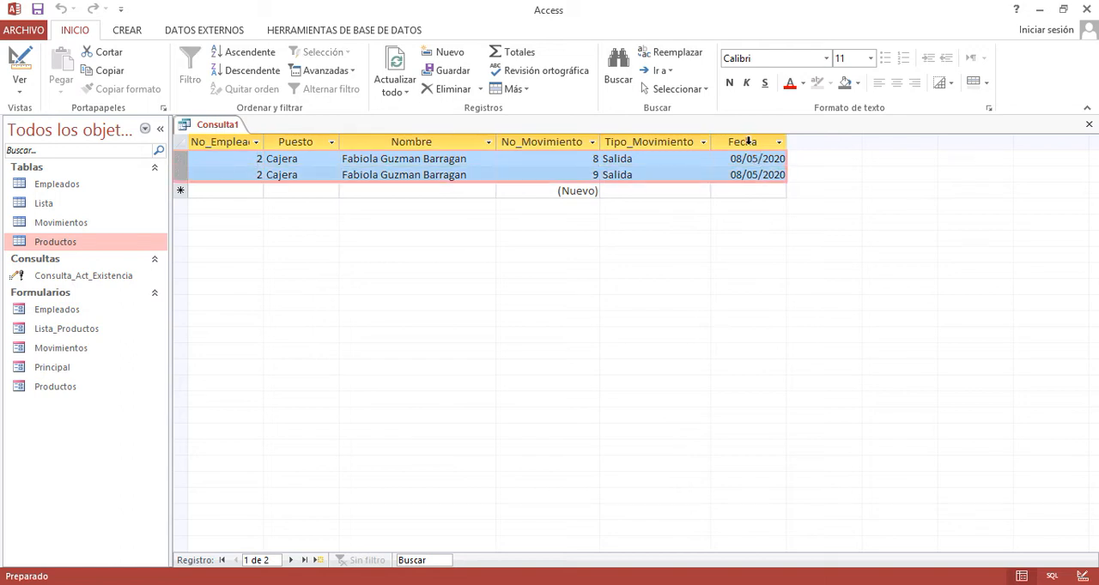
click(748, 142)
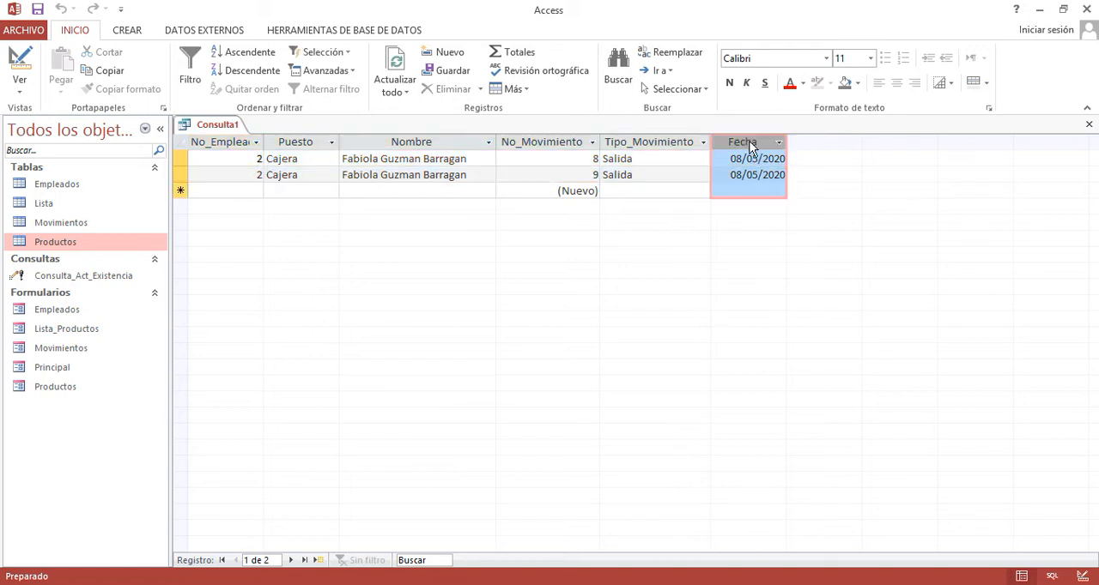
click(289, 146)
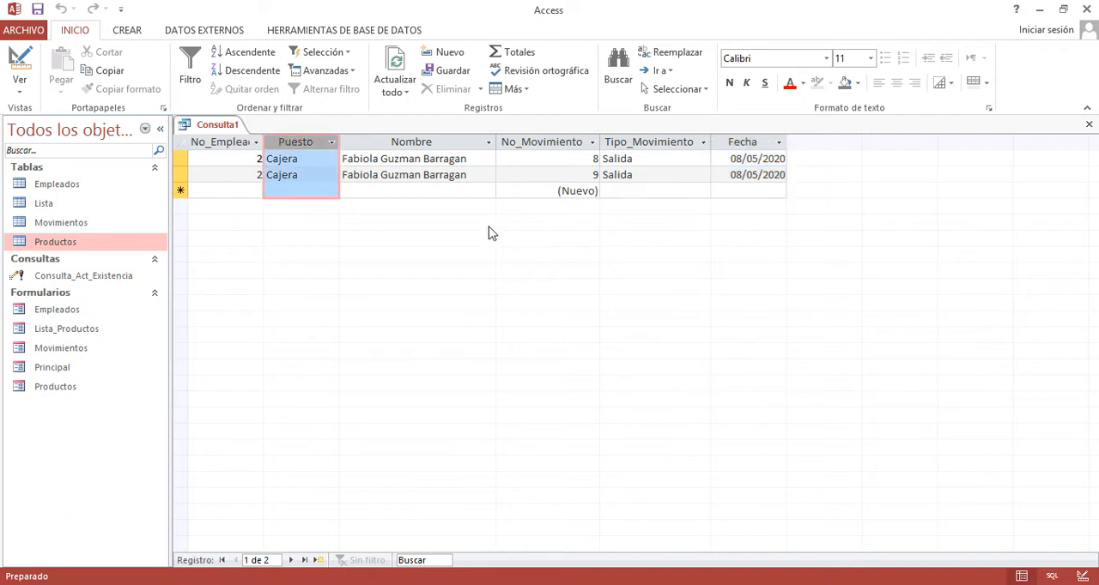
- Change the Fecha criterion to 07/05/2020 in design view and run the query again
click(19, 92)
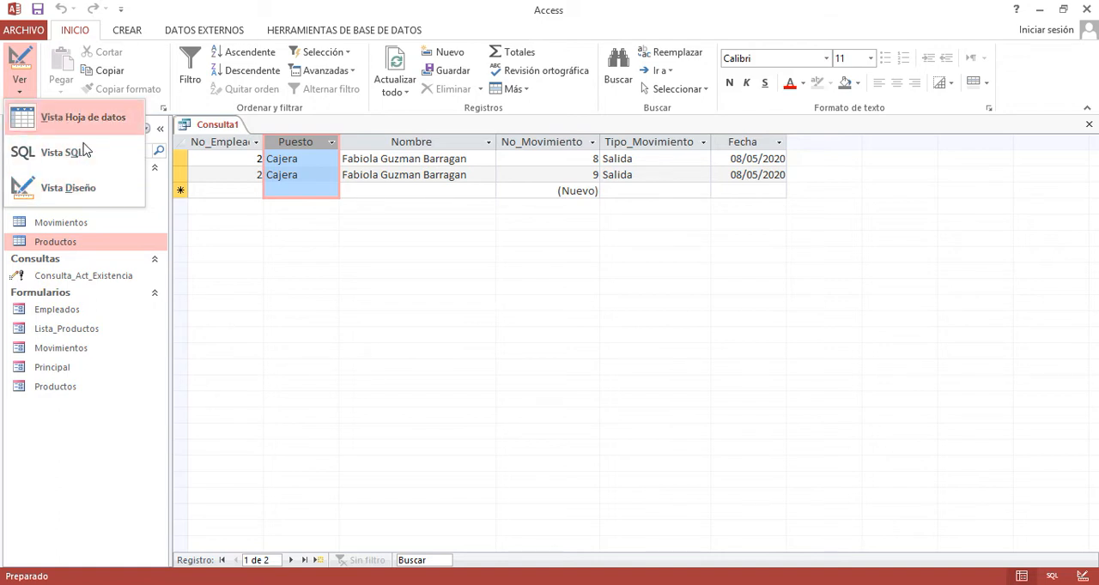
click(79, 188)
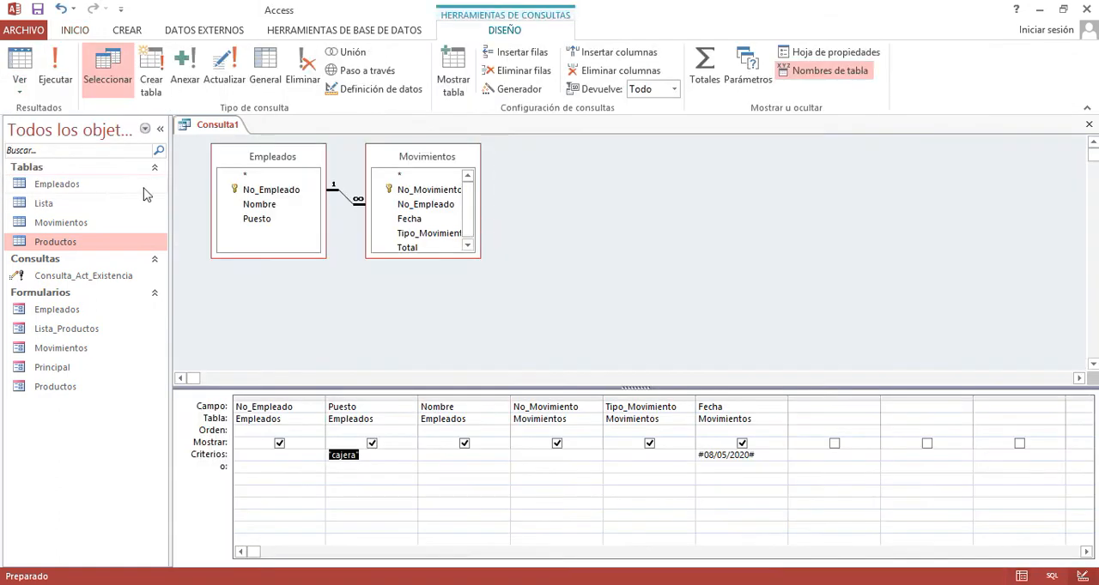
click(711, 455)
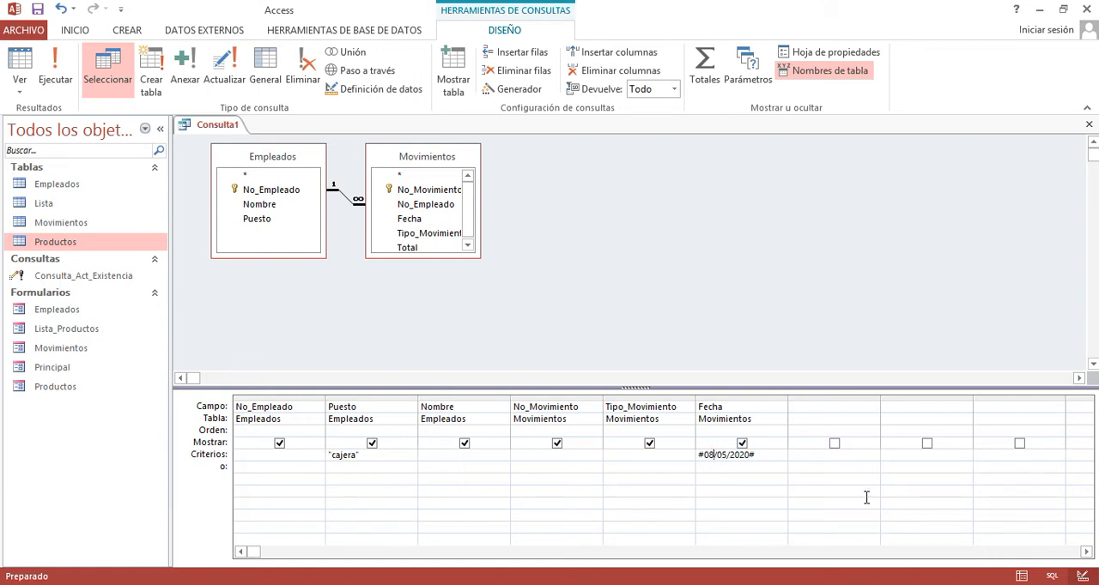
key(BackSpace)
text(7)
click(529, 318)
click(54, 73)
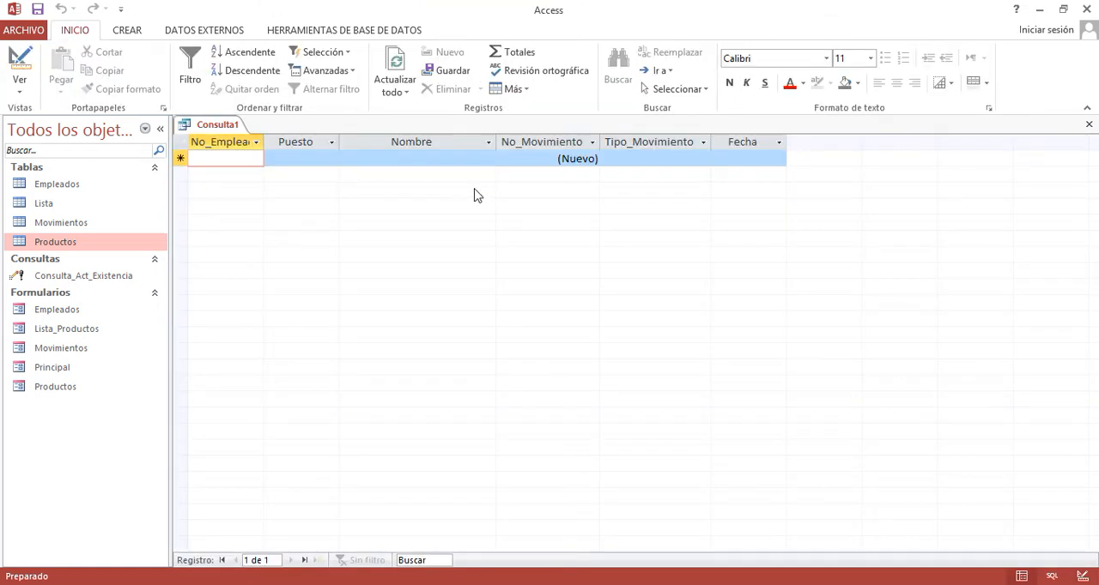
- Return the query to design view and recheck the Puesto criterion together with the Fecha criterion
click(19, 64)
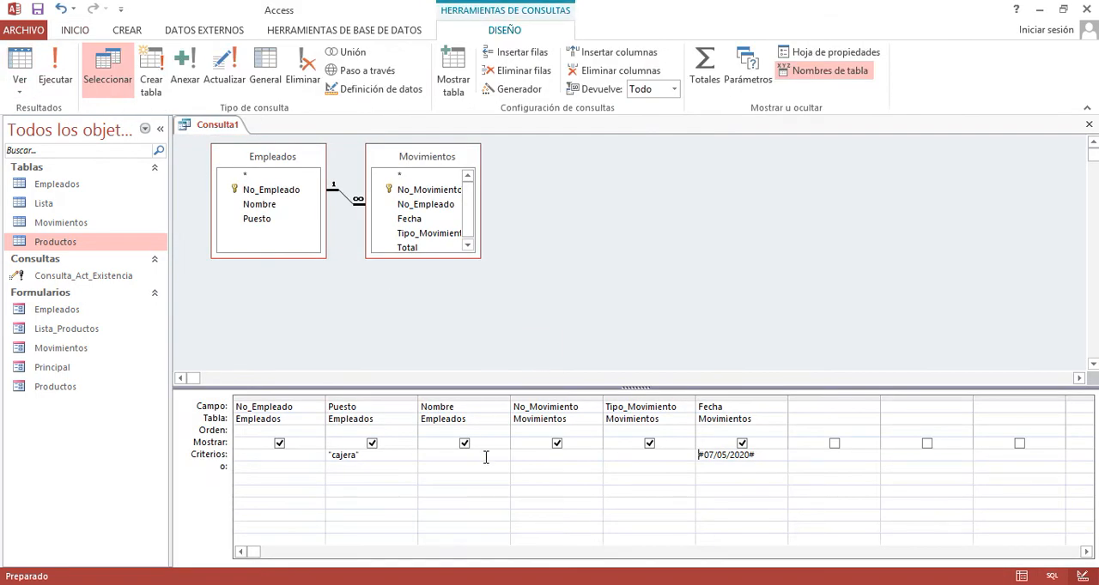
double_click(335, 456)
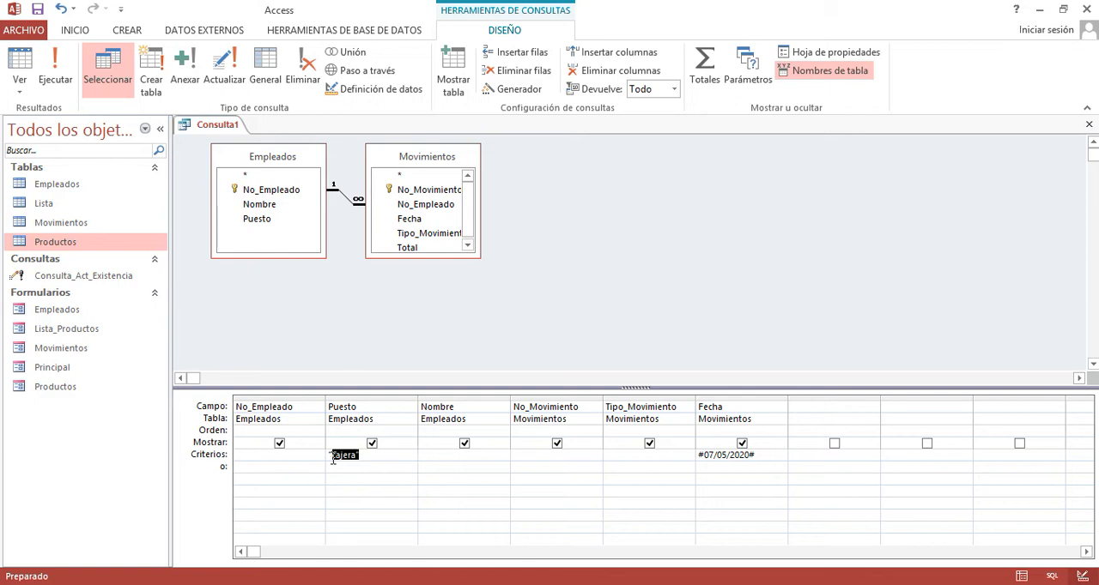
click(688, 455)
click(771, 461)
drag(770, 461, 694, 457)
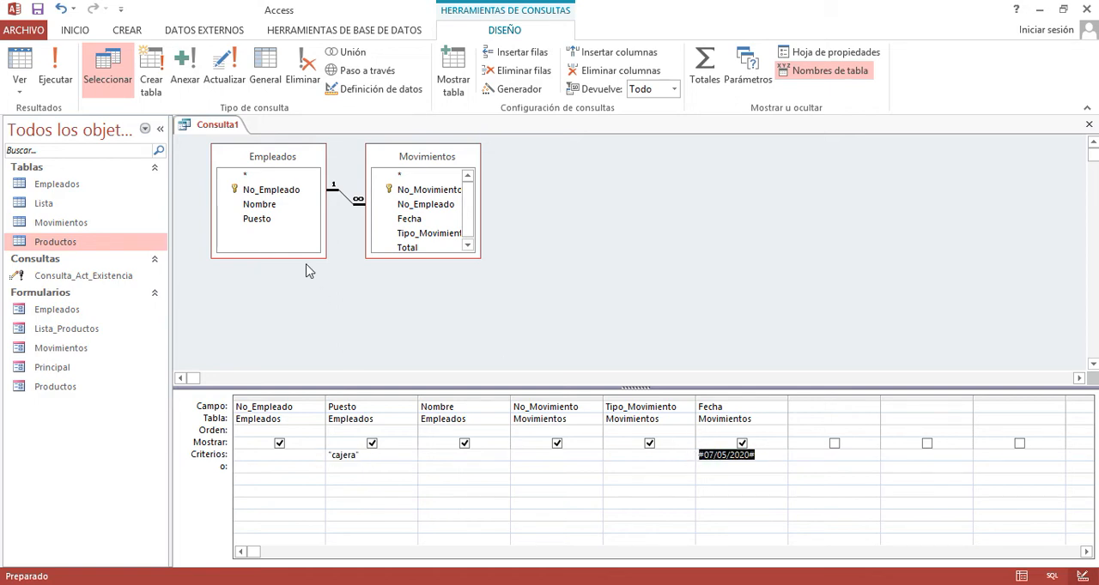
- Examine the AND operator joining the Puesto and Fecha conditions in the query's SQL, and go back through the results to design view
click(19, 85)
click(52, 152)
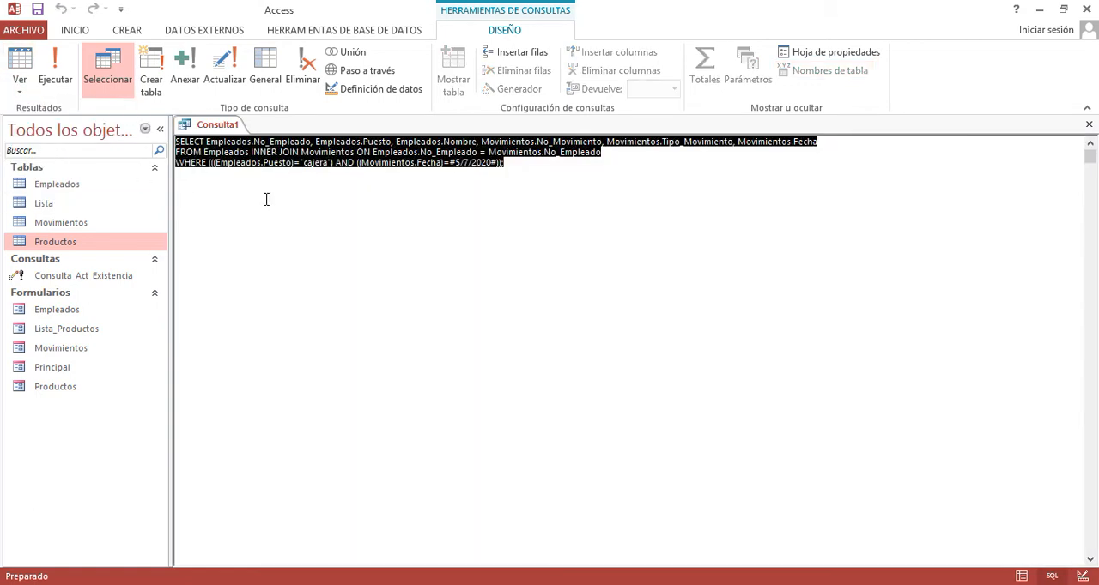
click(314, 179)
double_click(344, 162)
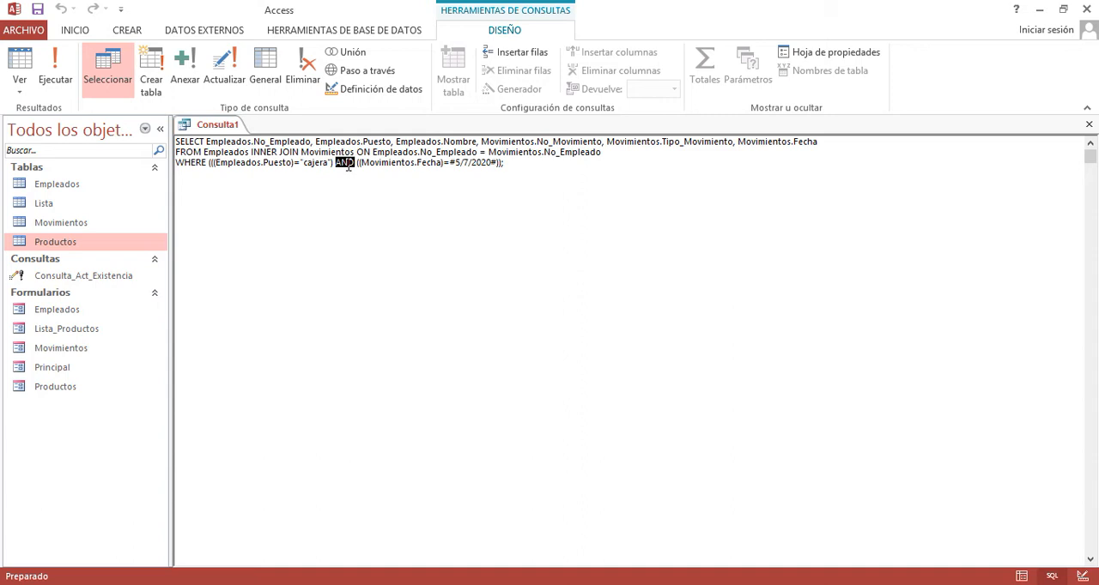
click(19, 61)
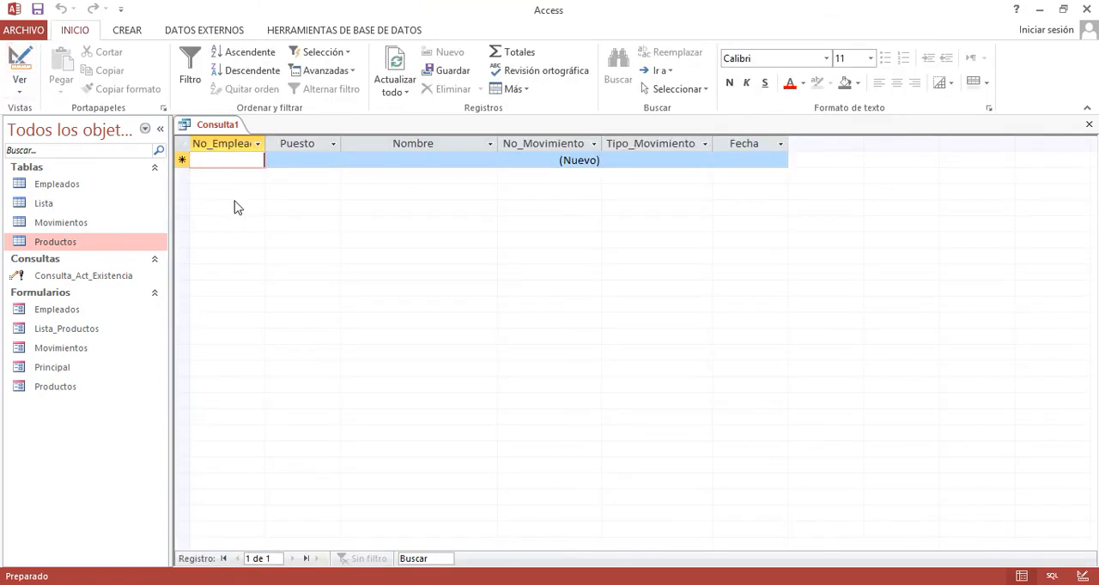
click(20, 59)
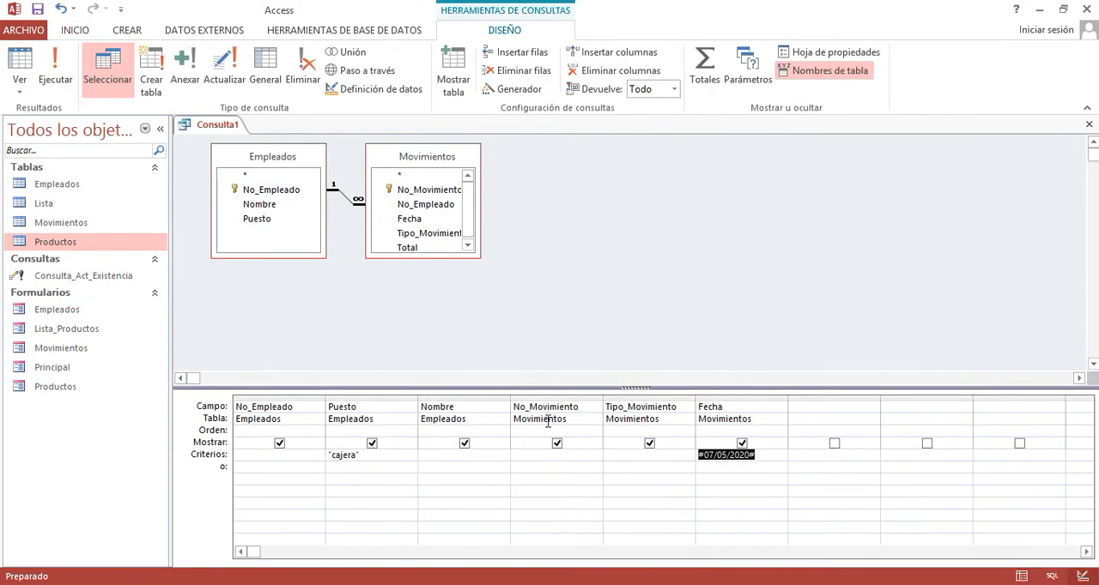
- Move the Fecha criterion #07/05/2020# to the alternative "o" row and run the query
drag(758, 455, 673, 456)
key(ctrl+c)
key(Delete)
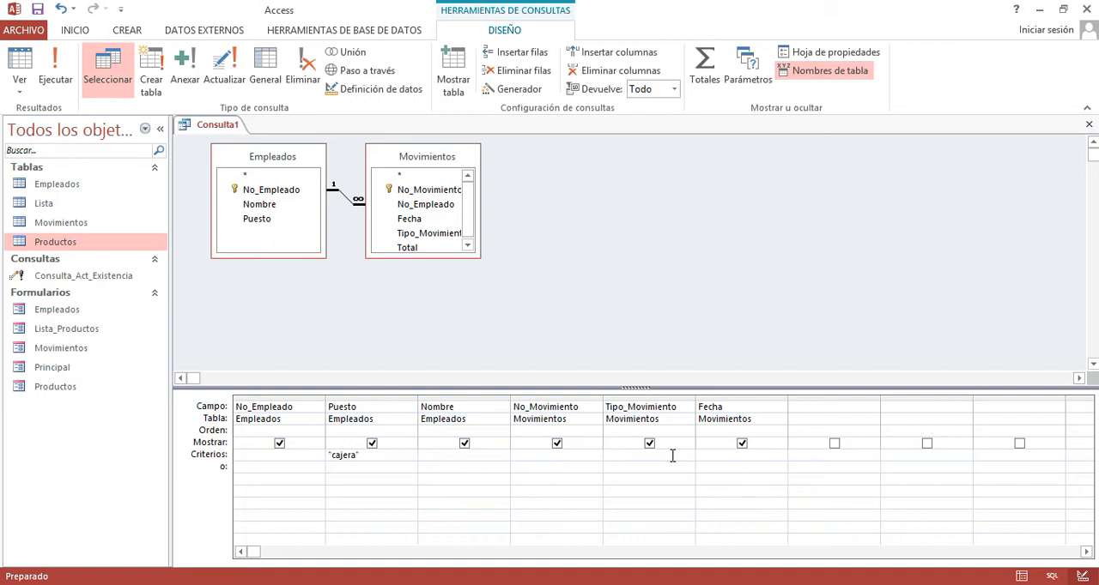
key(Down)
key(ctrl+v)
click(324, 457)
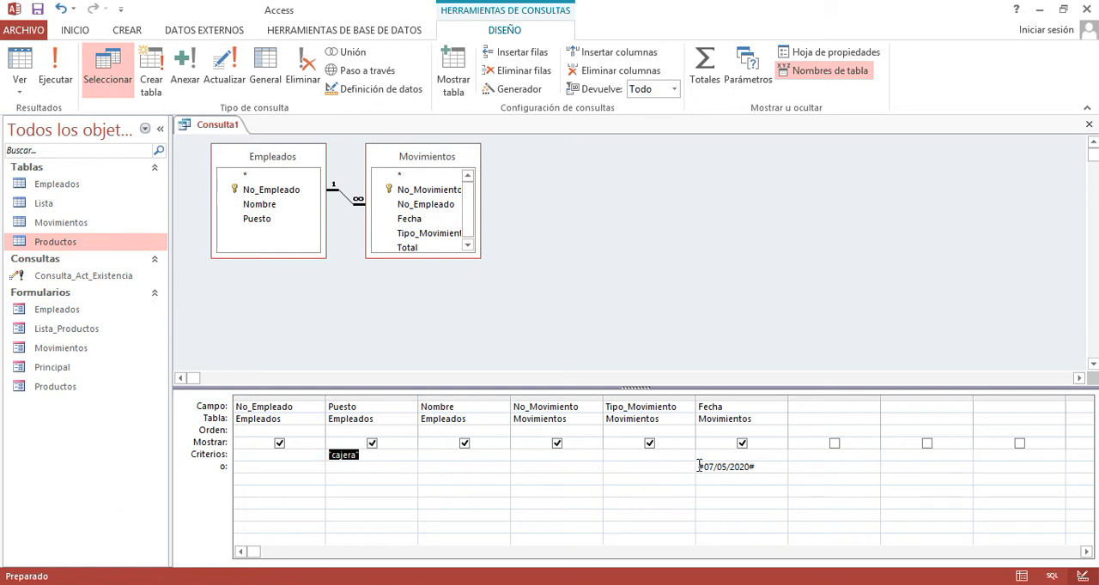
drag(699, 466, 768, 464)
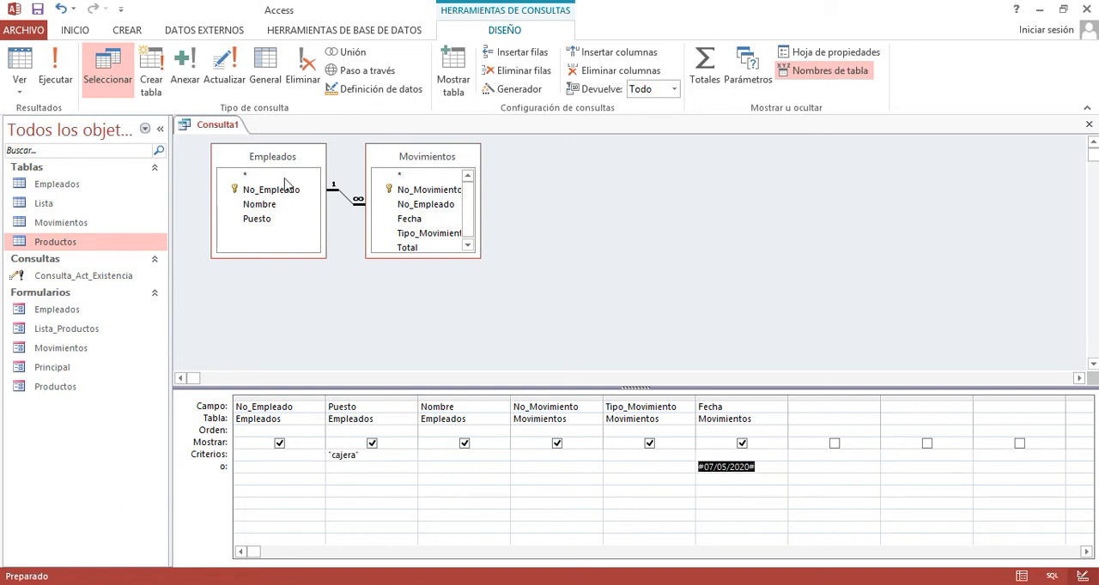
click(60, 84)
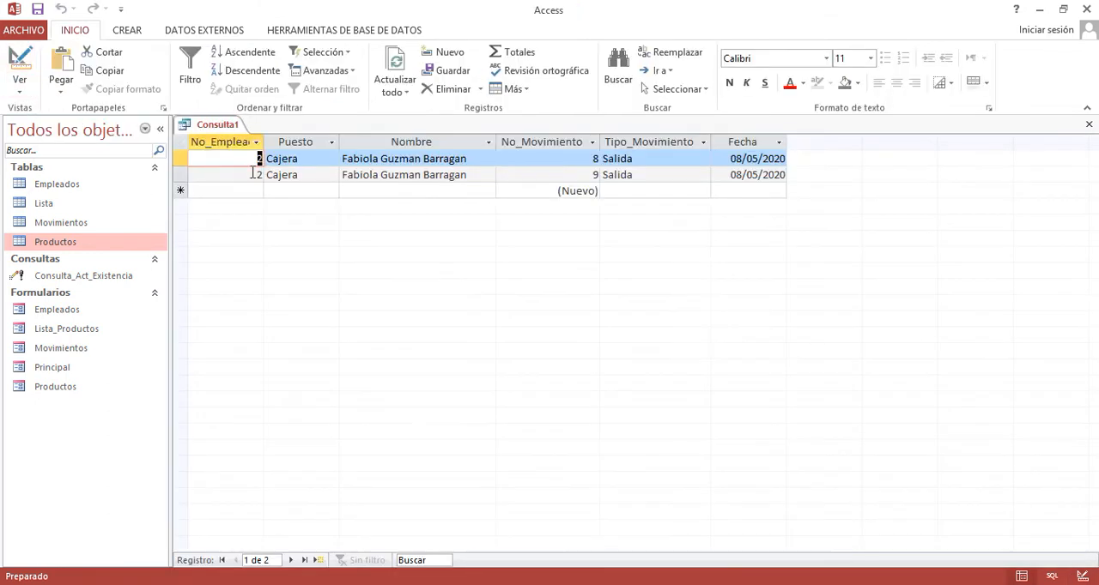
- Check the Puesto and Fecha columns of the query results and return to design view
click(181, 158)
click(305, 144)
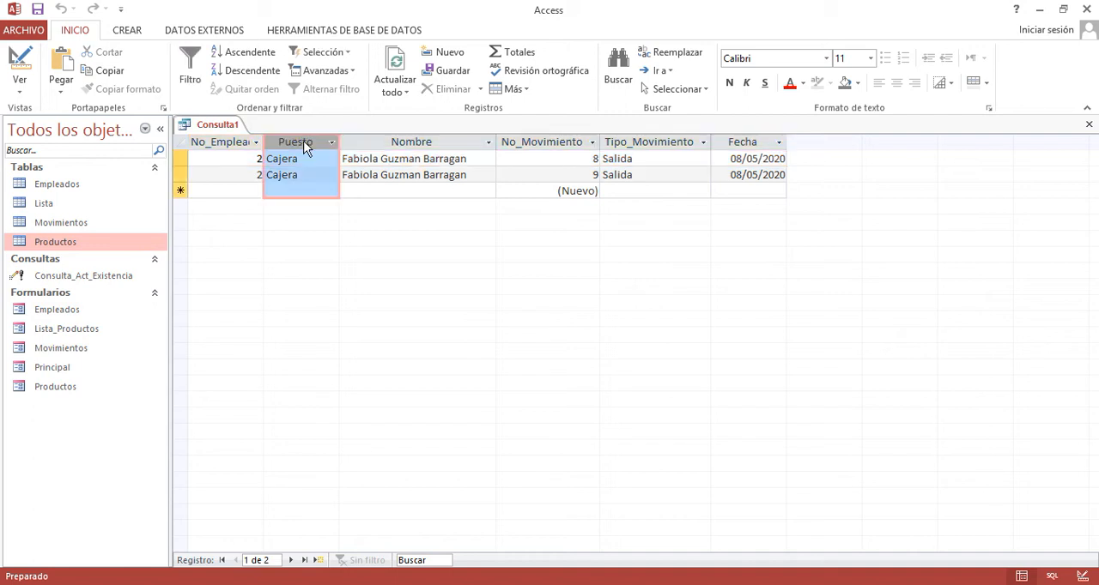
click(743, 142)
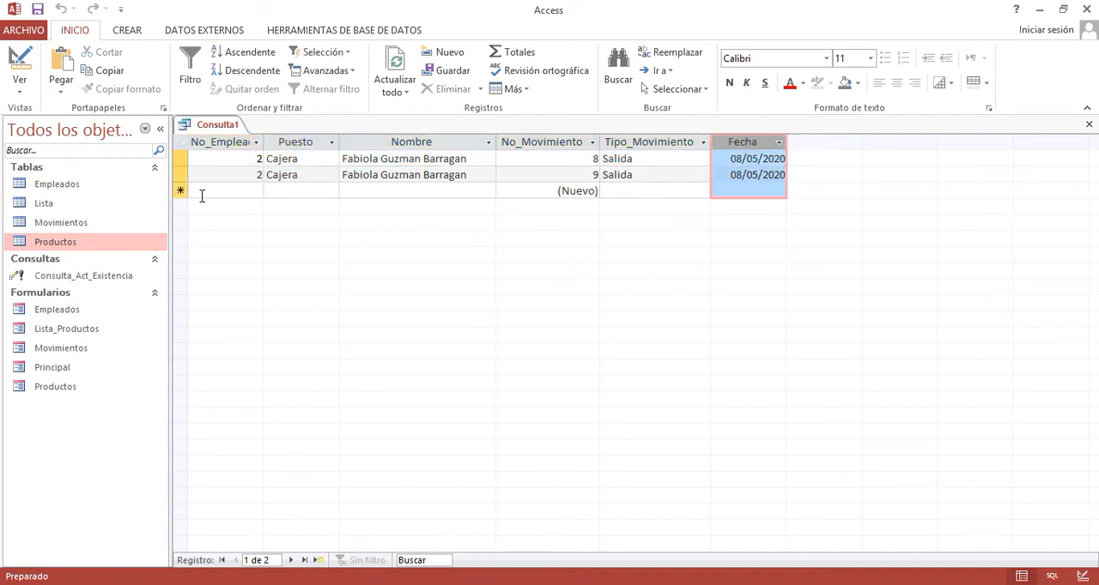
click(19, 82)
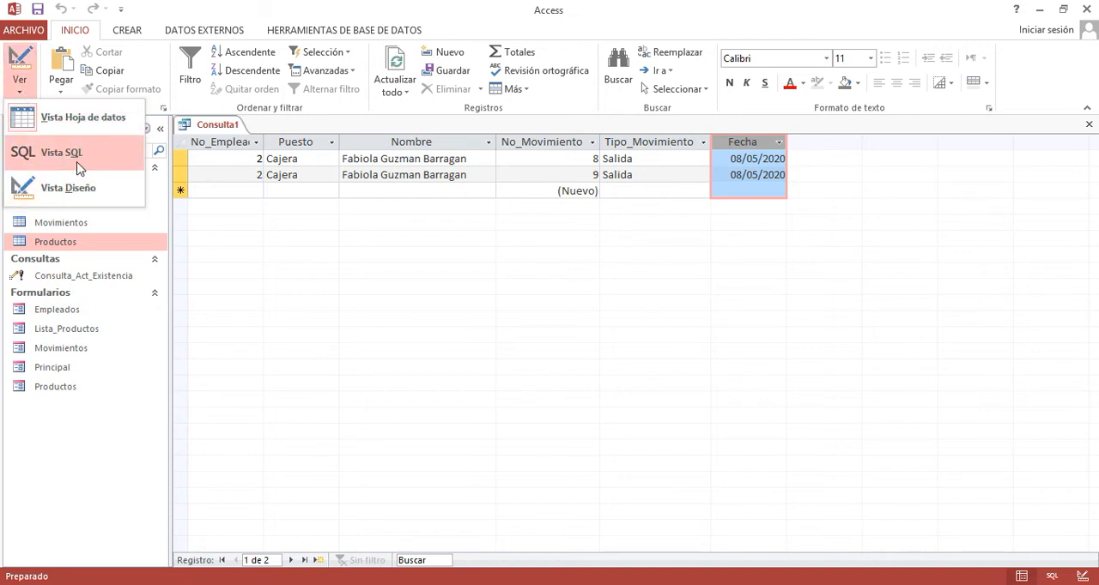
click(73, 186)
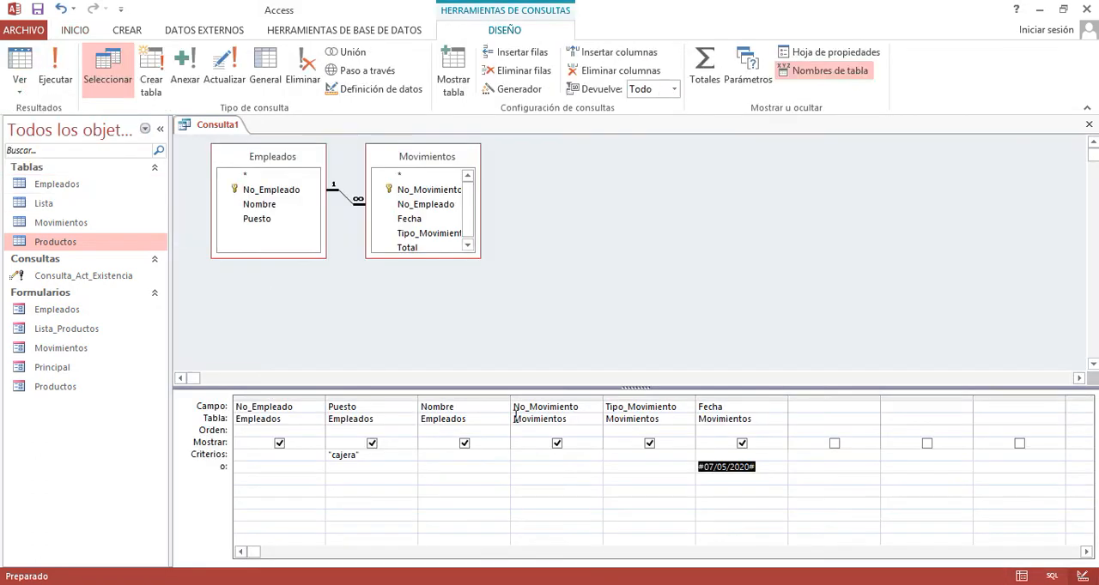
- Set the Fecha criterion in the "o" row to 08/05/2020 and the Puesto criterion to "administrativo"
click(714, 466)
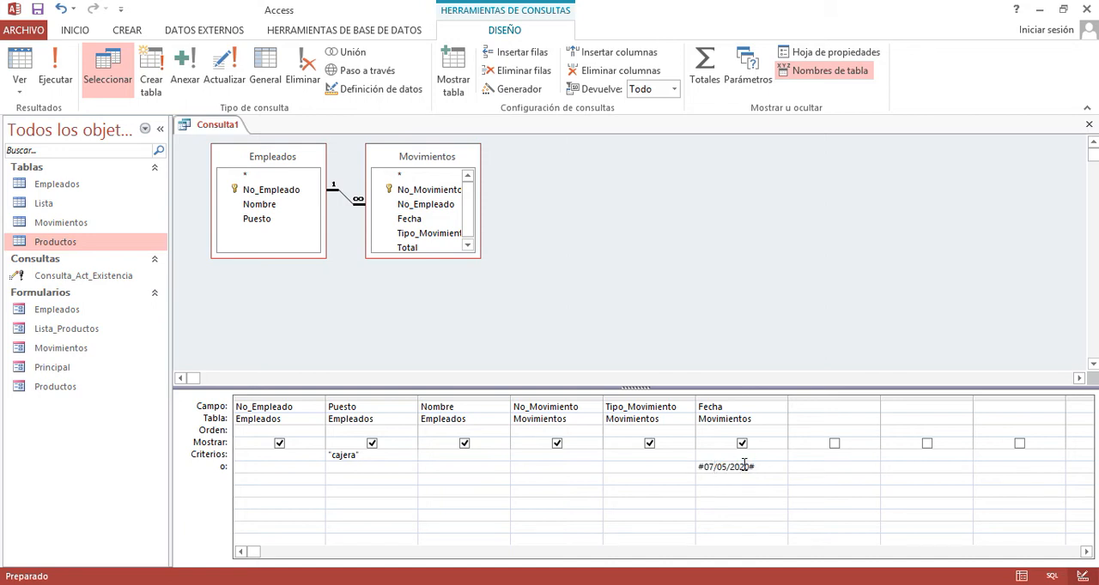
key(BackSpace)
text(8)
click(365, 455)
click(329, 458)
text(administrativo)
click(401, 472)
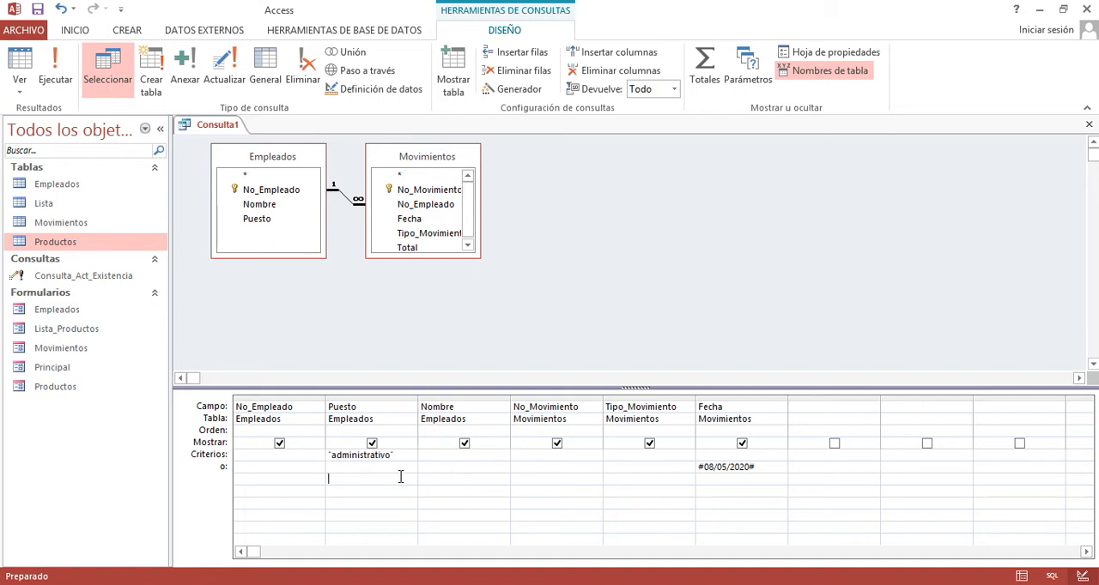
double_click(344, 458)
drag(772, 468, 638, 463)
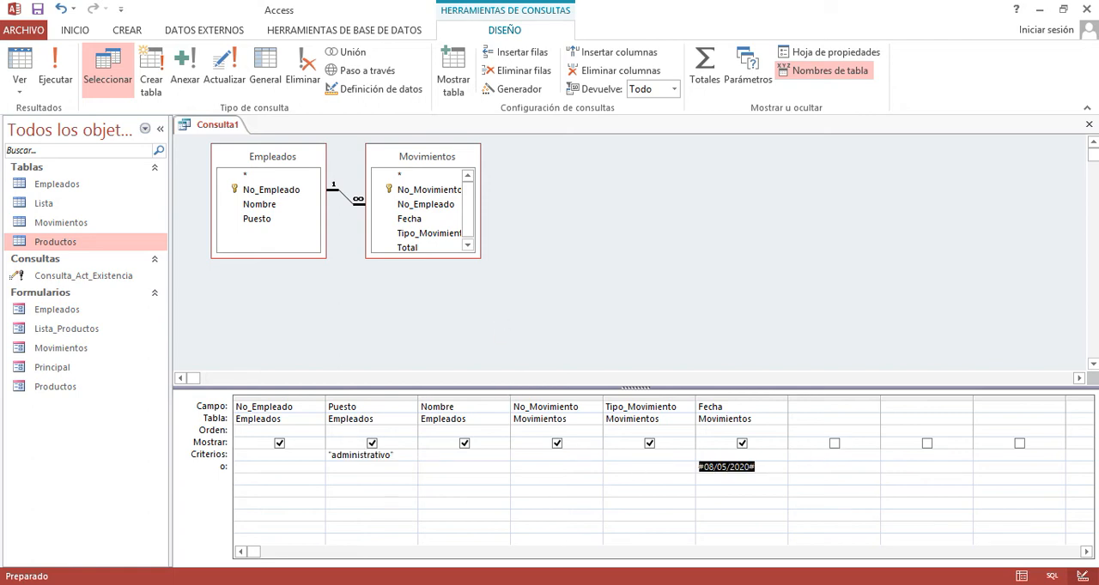
- Display the query results and check the Puesto and Fecha columns against the two alternative criteria
click(21, 82)
click(297, 145)
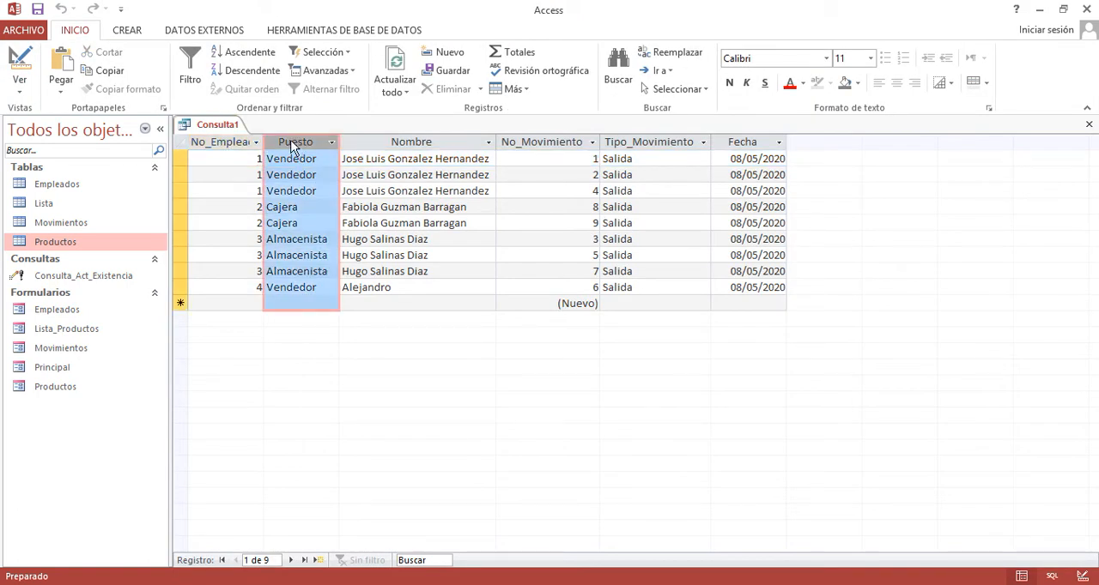
click(738, 144)
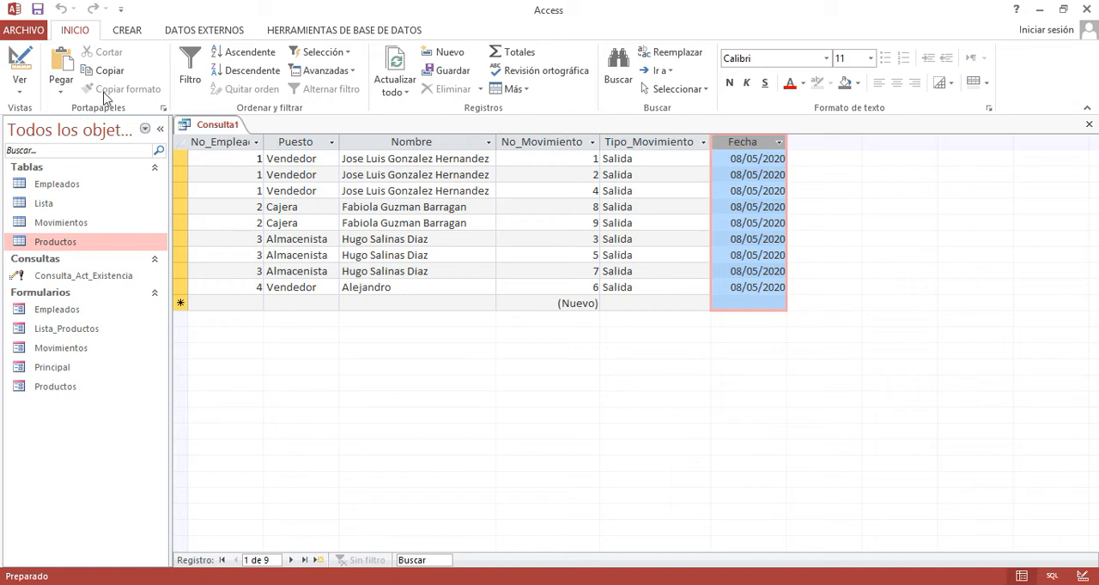
- Change the Fecha criterion in the "o" row to 07/05/2020 in design view and run the query
click(23, 80)
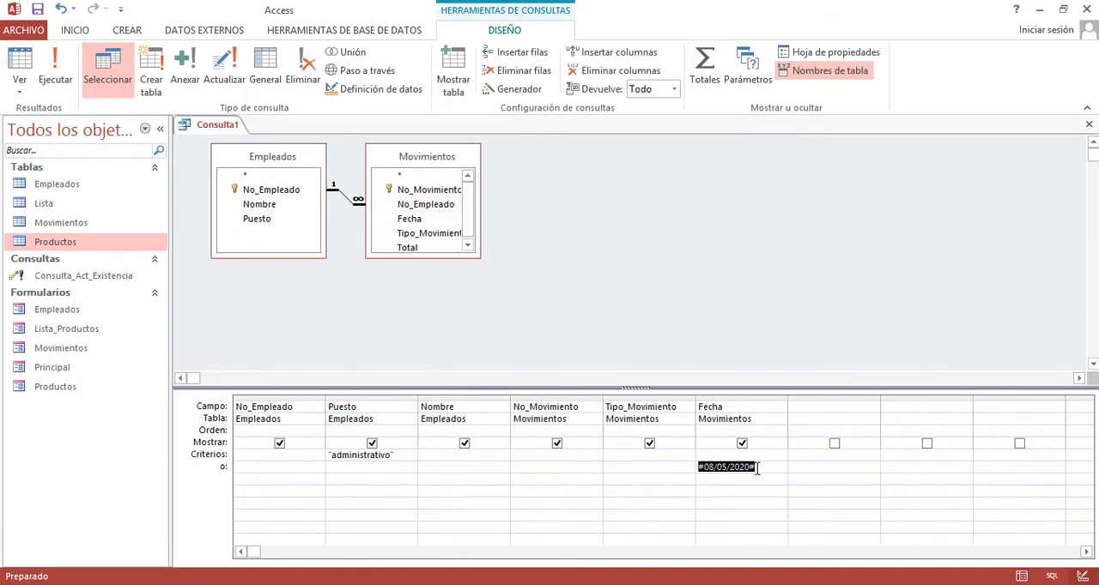
click(713, 468)
key(BackSpace)
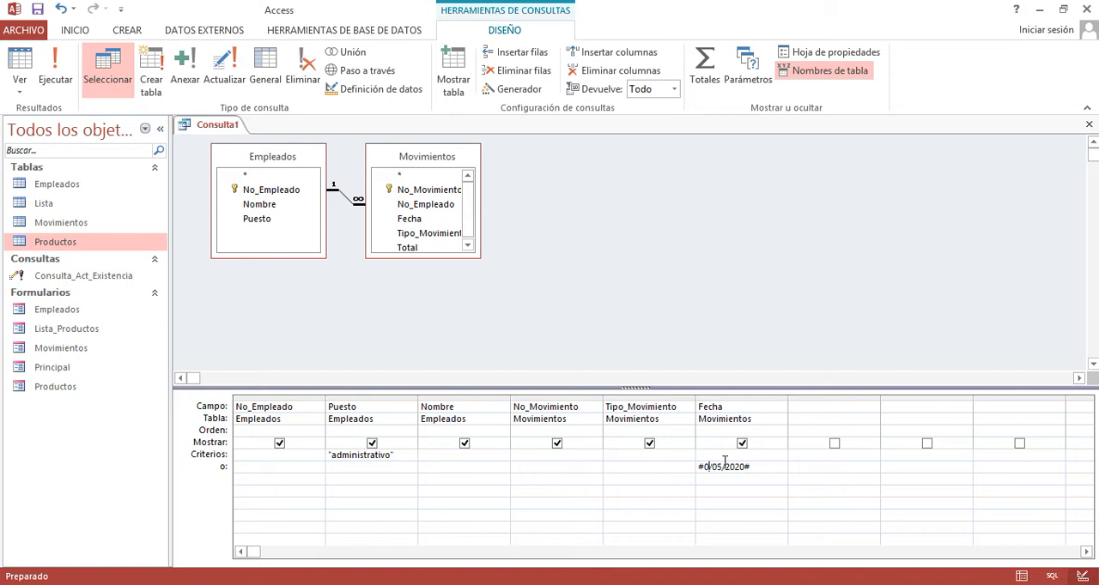
text(7)
click(57, 79)
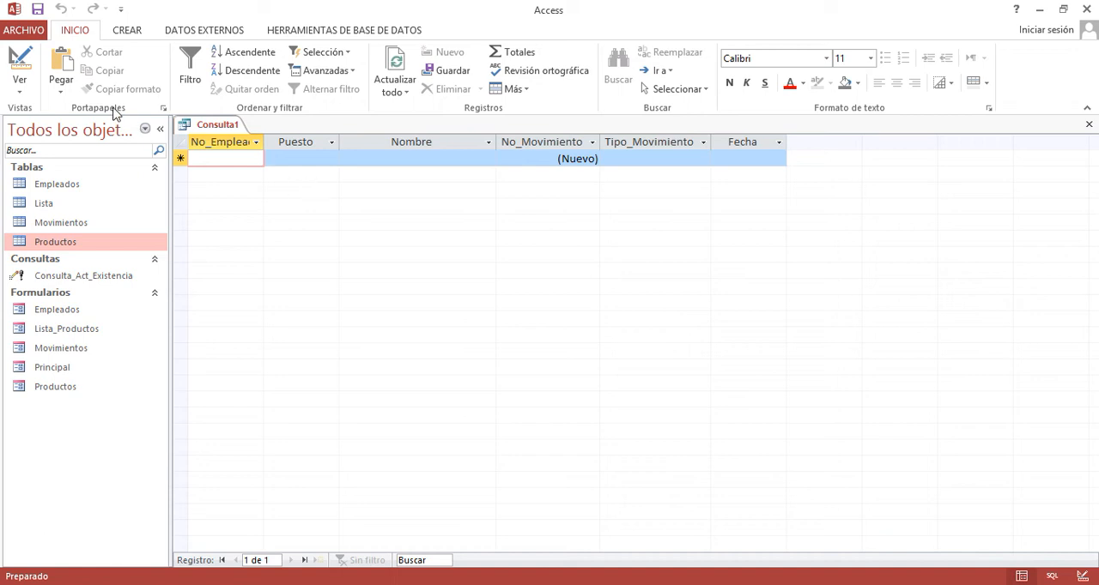
- Clear the Fecha and Puesto criteria in design view and run the query without any filter
click(19, 64)
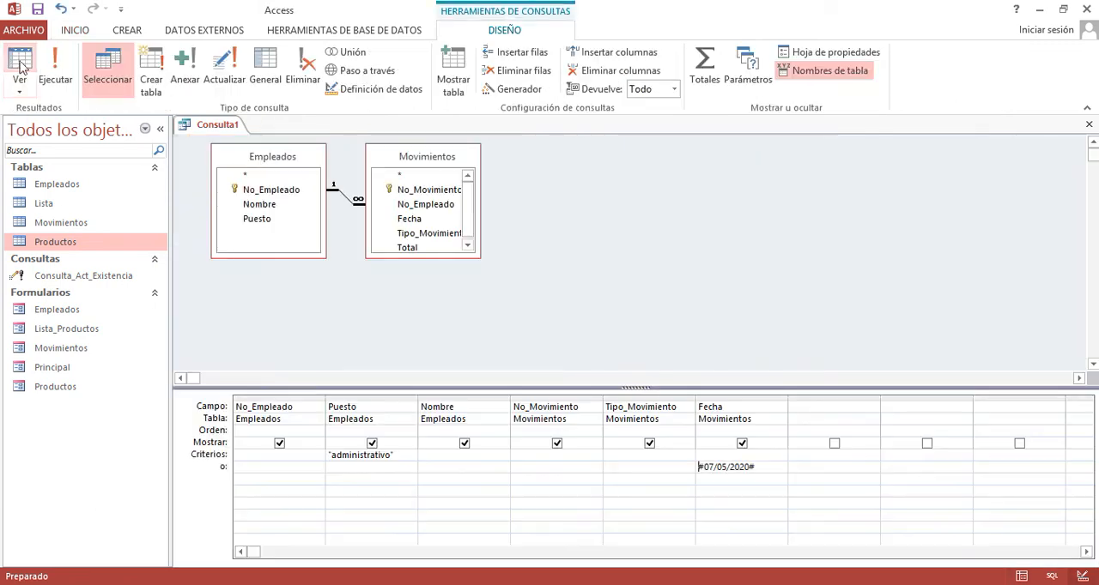
click(323, 455)
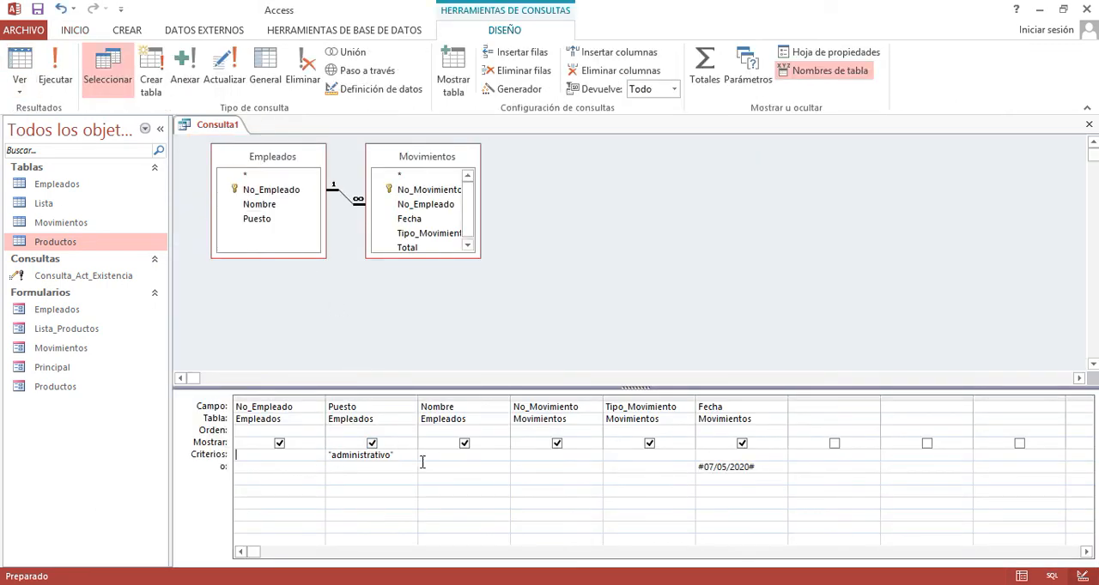
click(763, 467)
key(BackSpace)
key(BackSpace)
key(BackSpace)
key(BackSpace)
key(BackSpace)
key(BackSpace)
key(BackSpace)
key(BackSpace)
key(BackSpace)
key(BackSpace)
key(shift+Home)
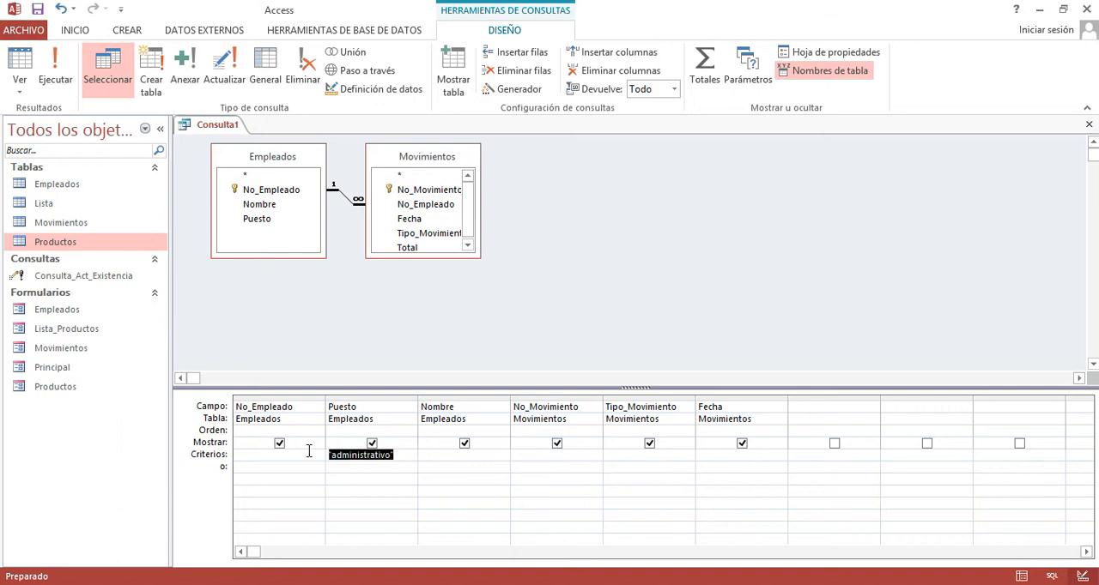
key(BackSpace)
click(385, 330)
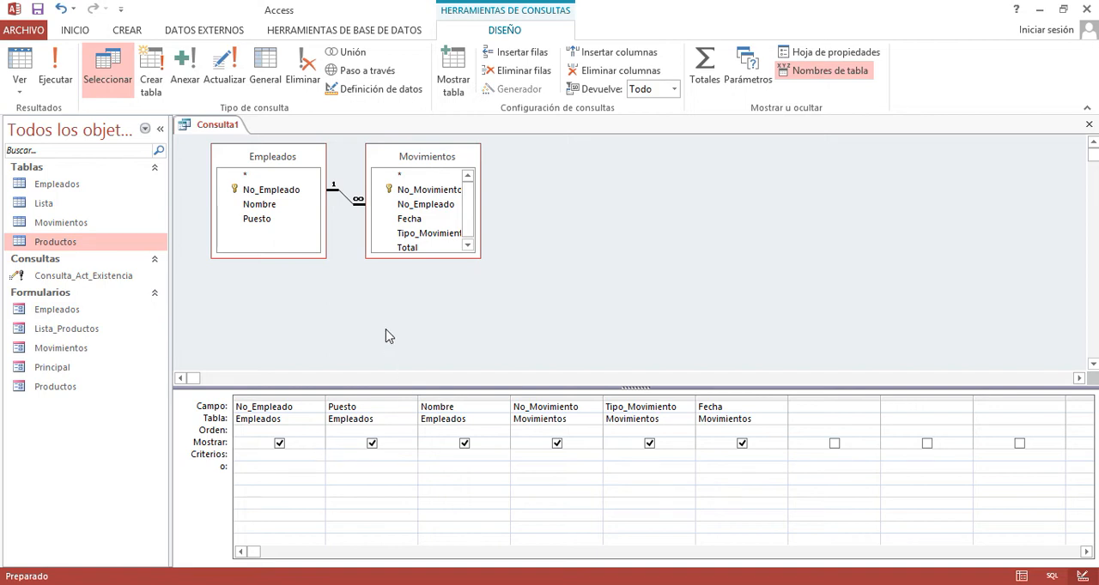
click(55, 76)
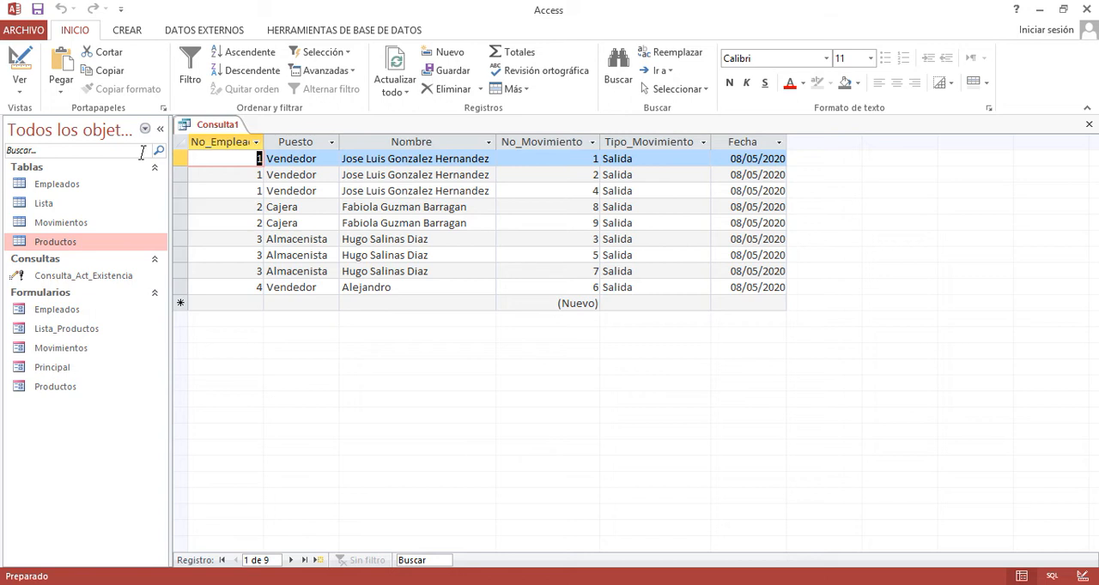
- Hide the Puesto field from the query output, run the query to check its columns, and return to design view
click(20, 60)
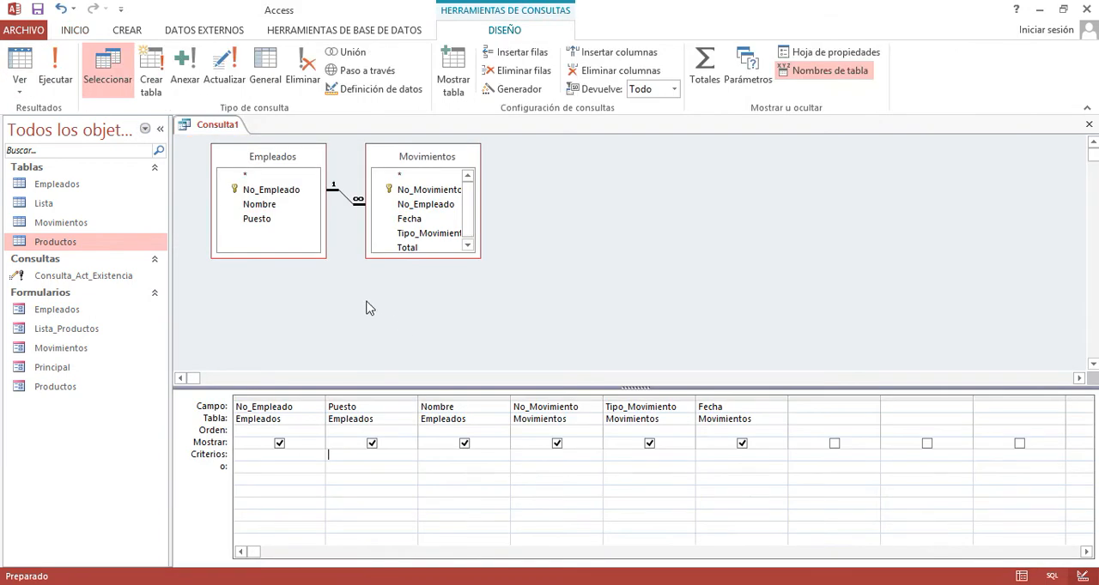
click(371, 443)
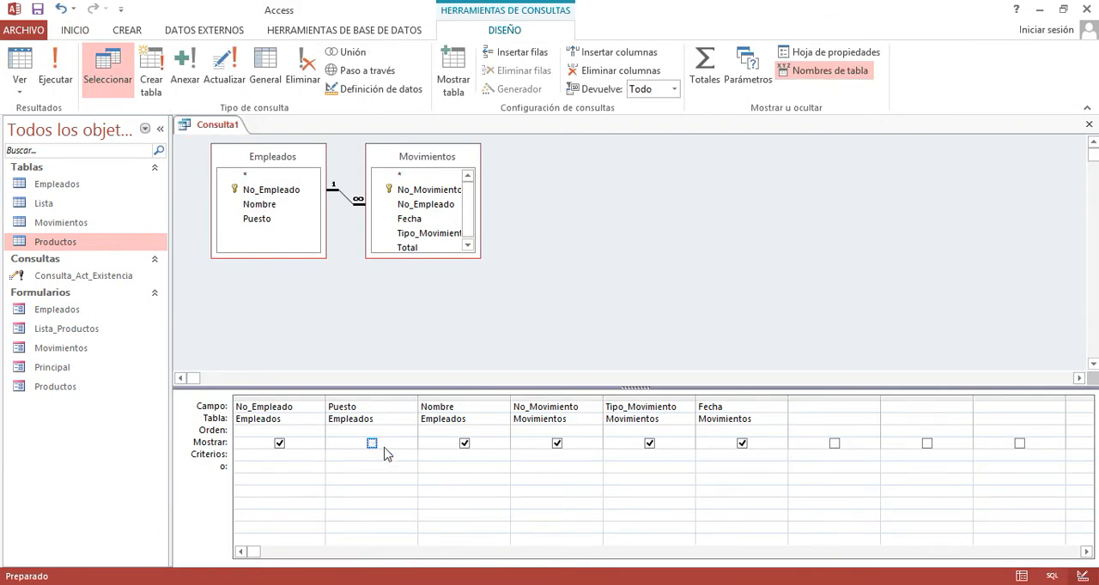
click(58, 68)
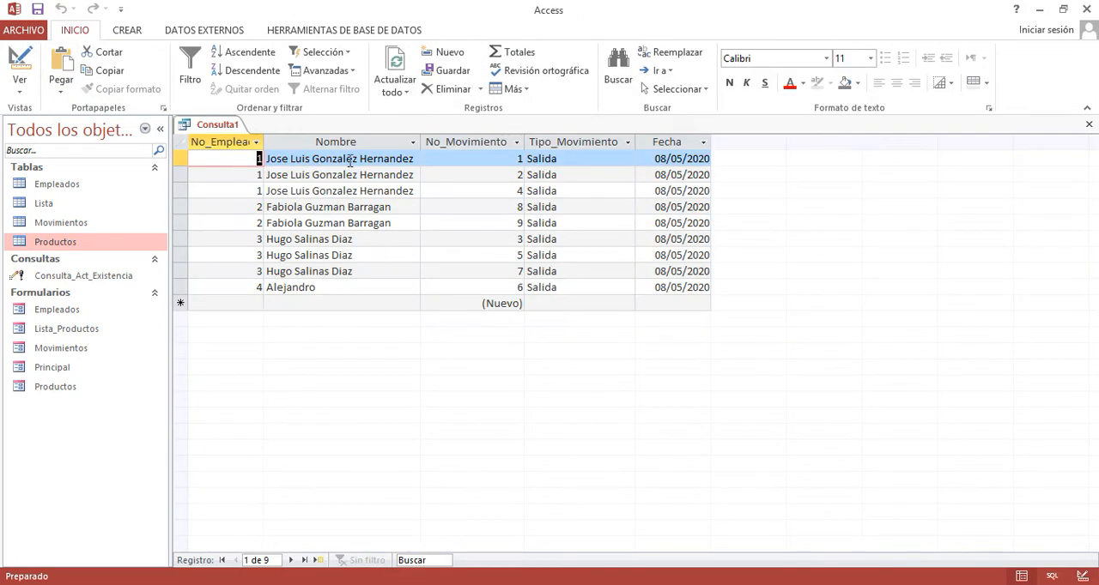
click(20, 65)
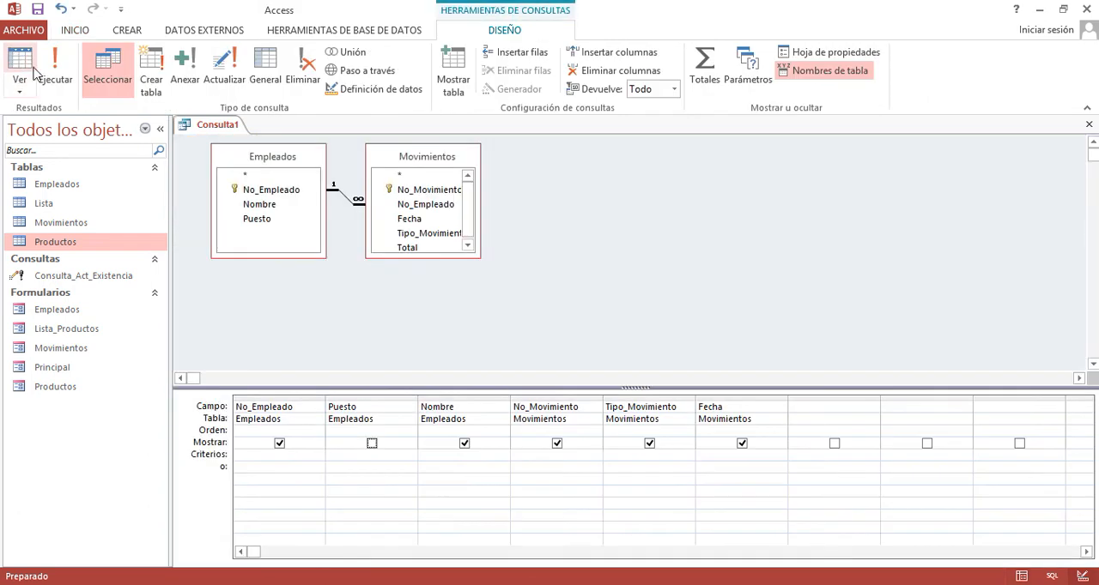
click(349, 455)
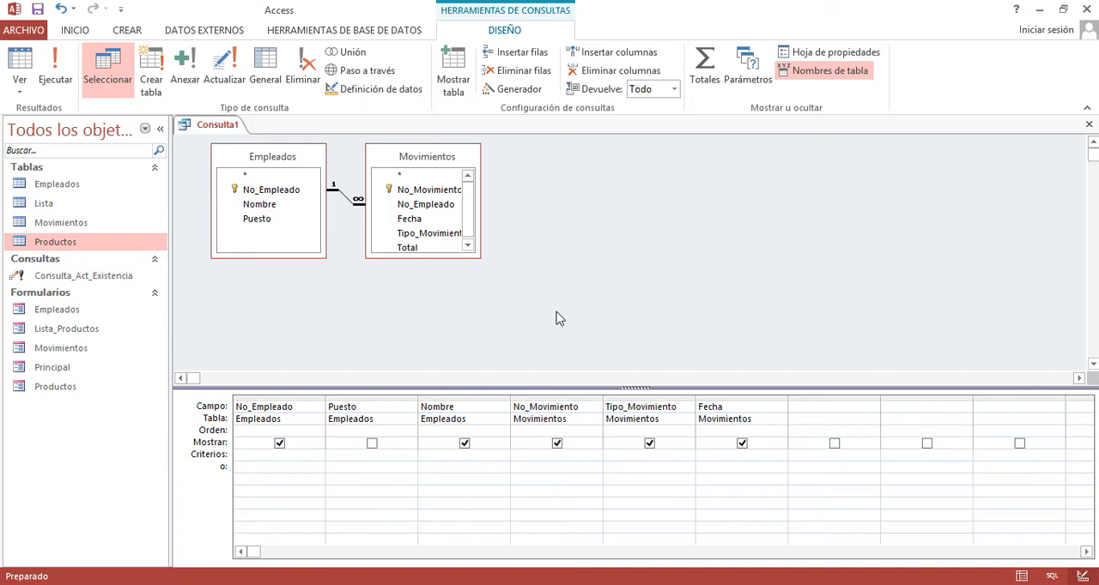
- Save the query as Consulta_Mov_Empleados
click(625, 278)
key(ctrl+s)
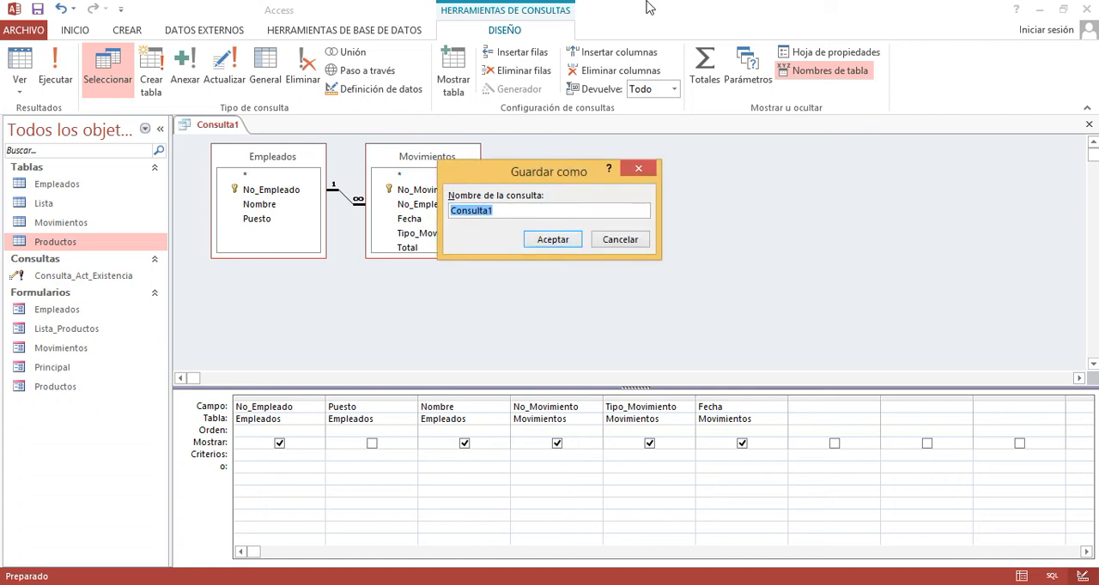
key(BackSpace)
key(super+x)
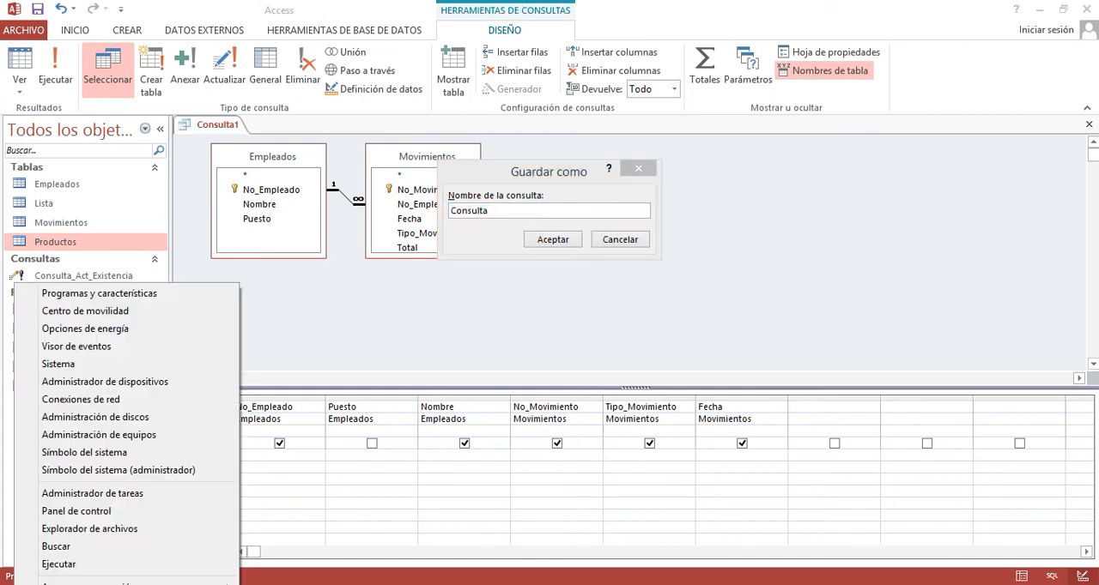
click(561, 215)
text(_Mov)
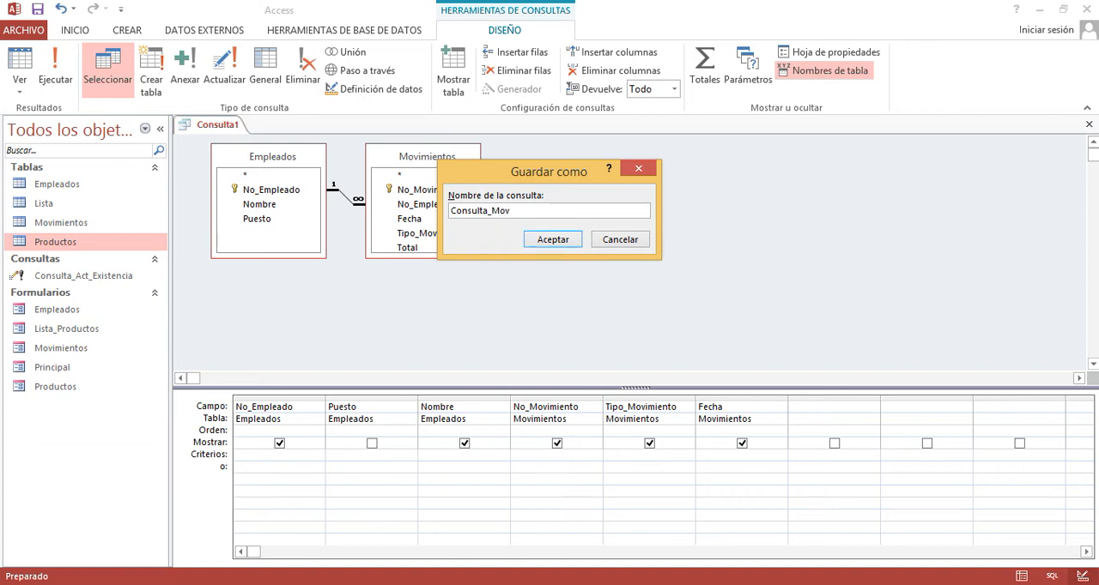
text(_Empleados)
key(Return)
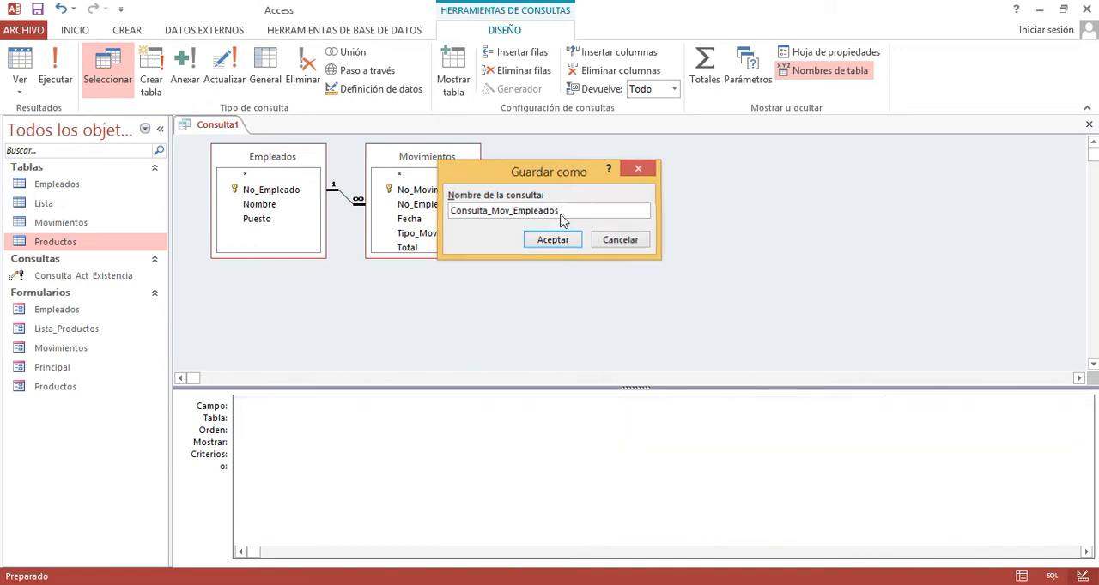
- Compare the icons of Consulta_Act_Existencia and Consulta_Mov_Empleados among the saved queries, and close the open query
click(24, 276)
click(26, 294)
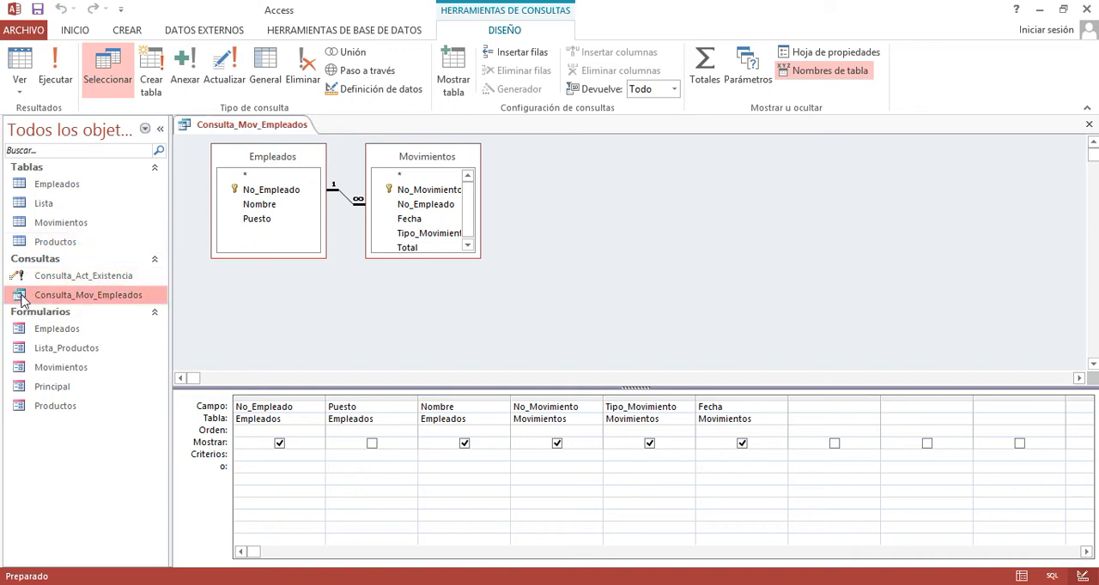
click(24, 280)
click(37, 299)
click(1089, 127)
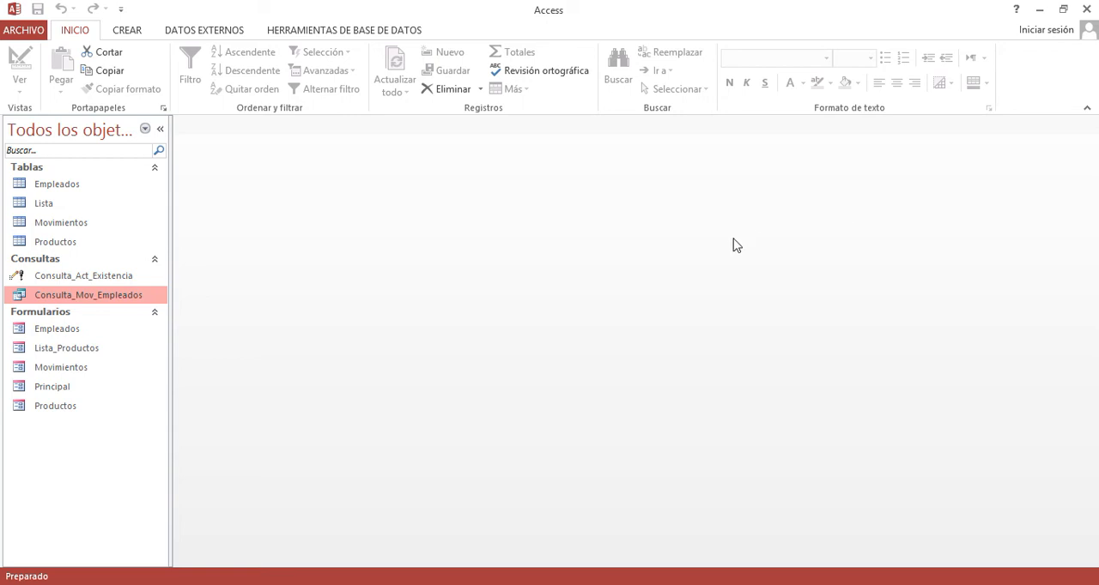
- Open the Empleados form in design view
click(60, 335)
right_click(61, 335)
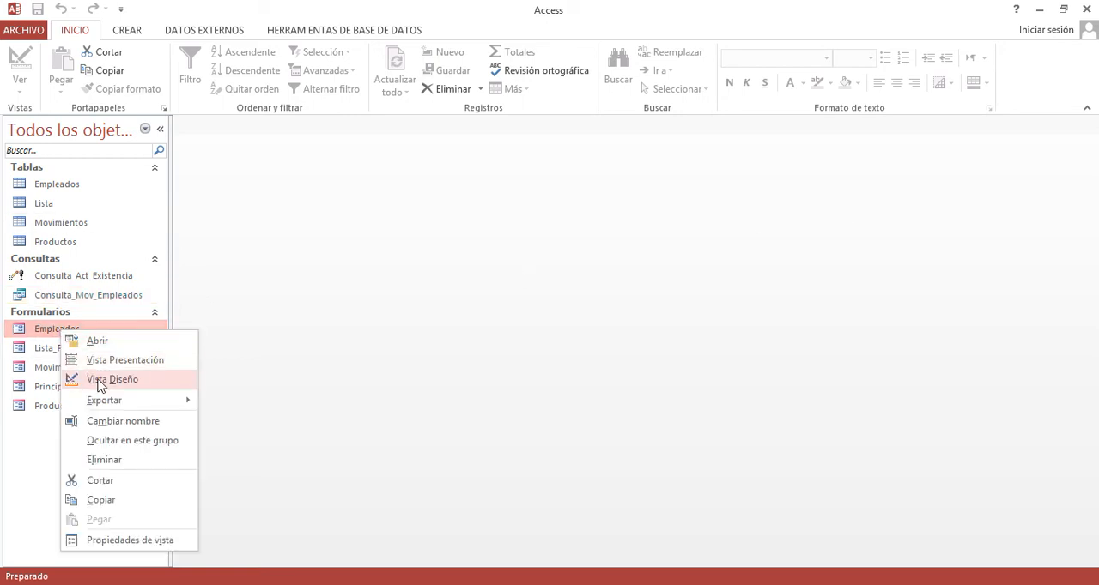
click(98, 381)
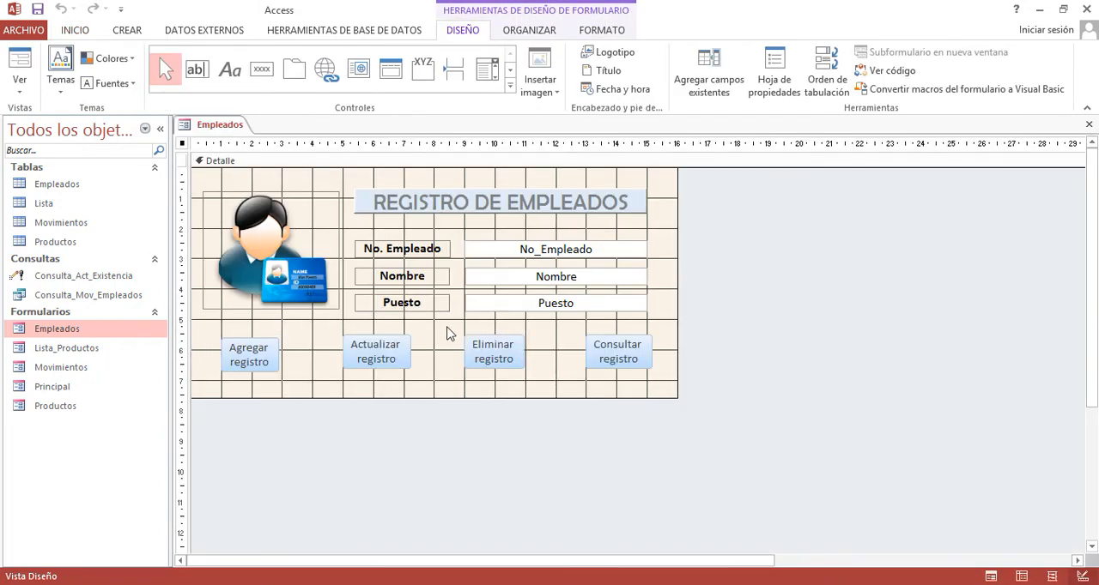